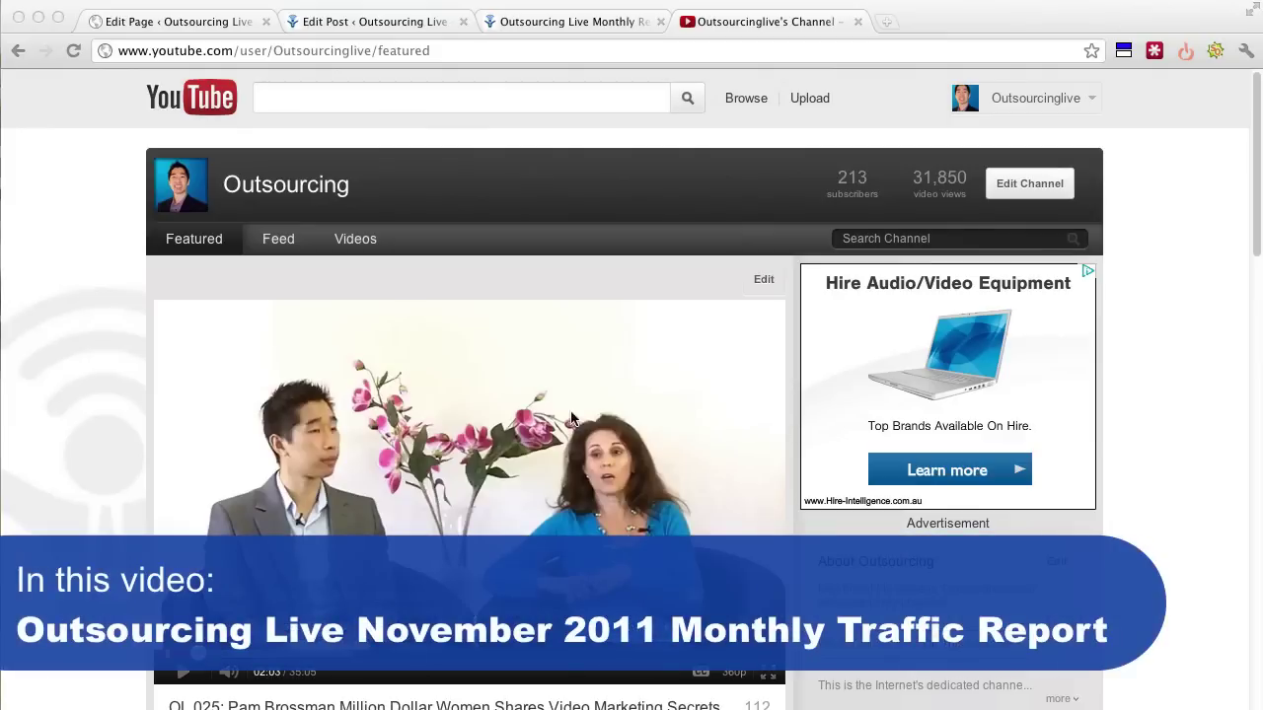
Step: Open the Outsourcing Live Monthly Report preview and scroll through its YouTube and podcast stats
left_click(580, 30)
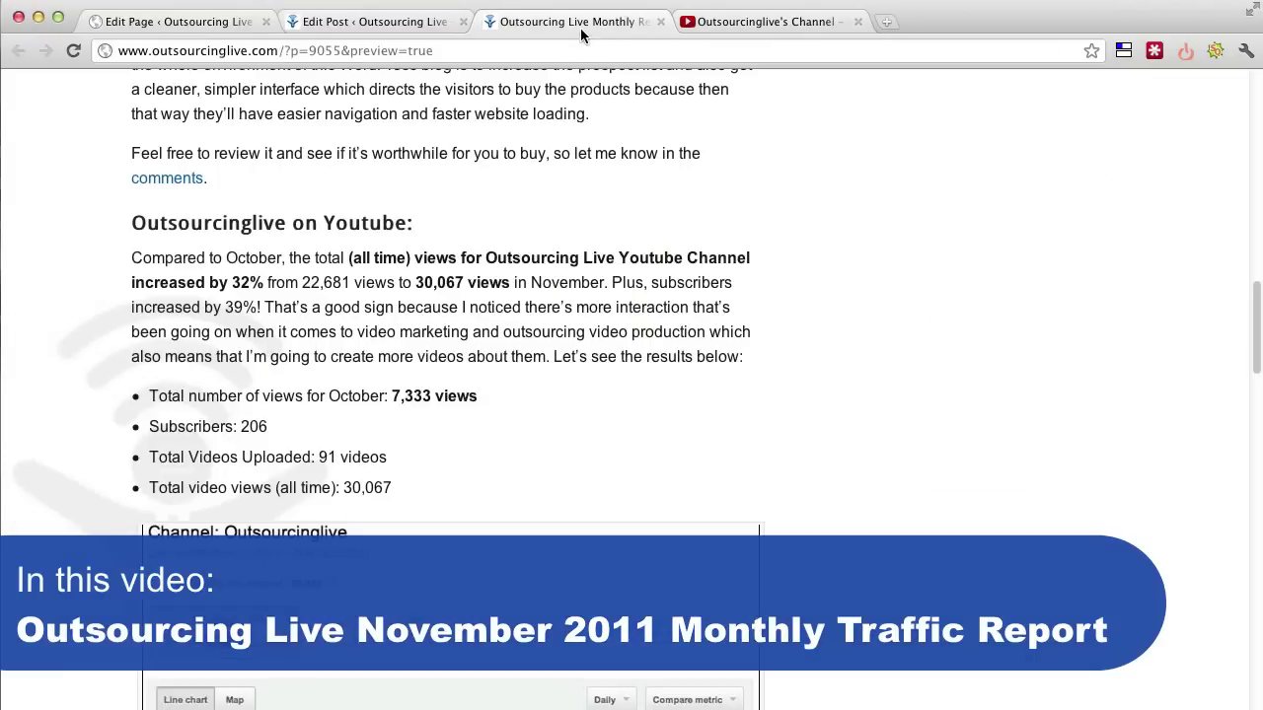
left_click_drag(1255, 332, 1250, 456)
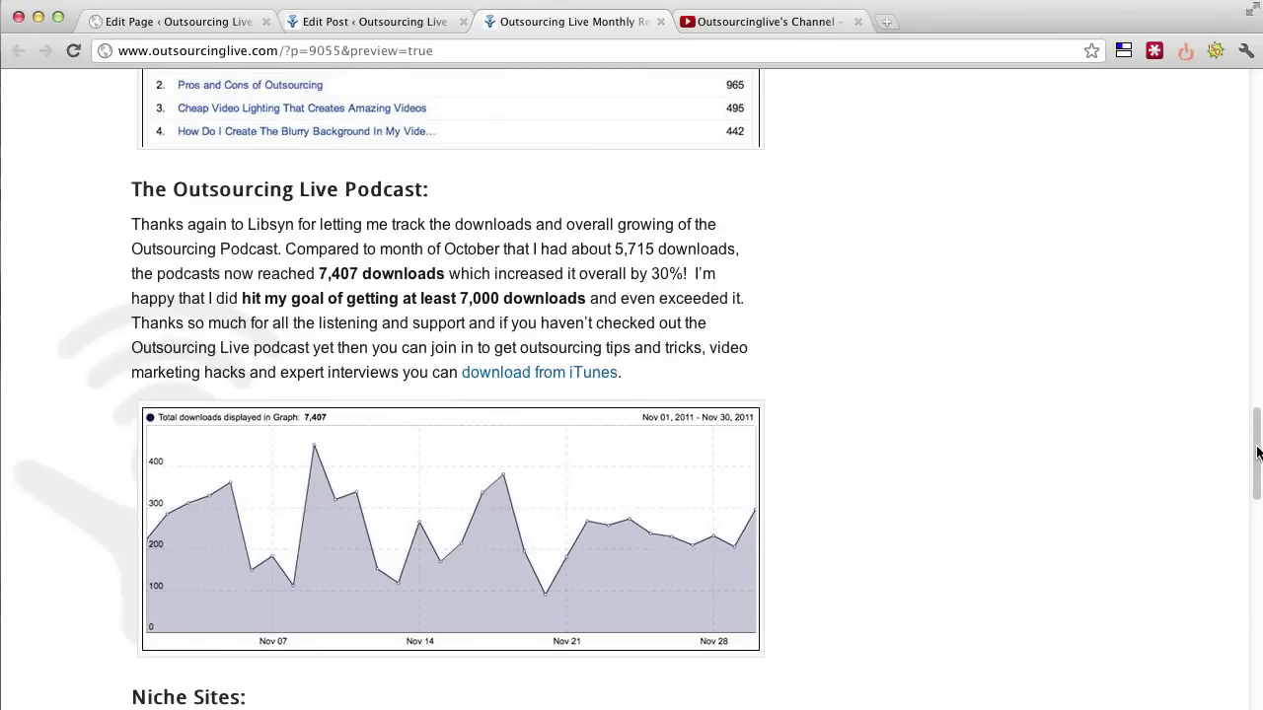
left_click_drag(1257, 452, 1256, 444)
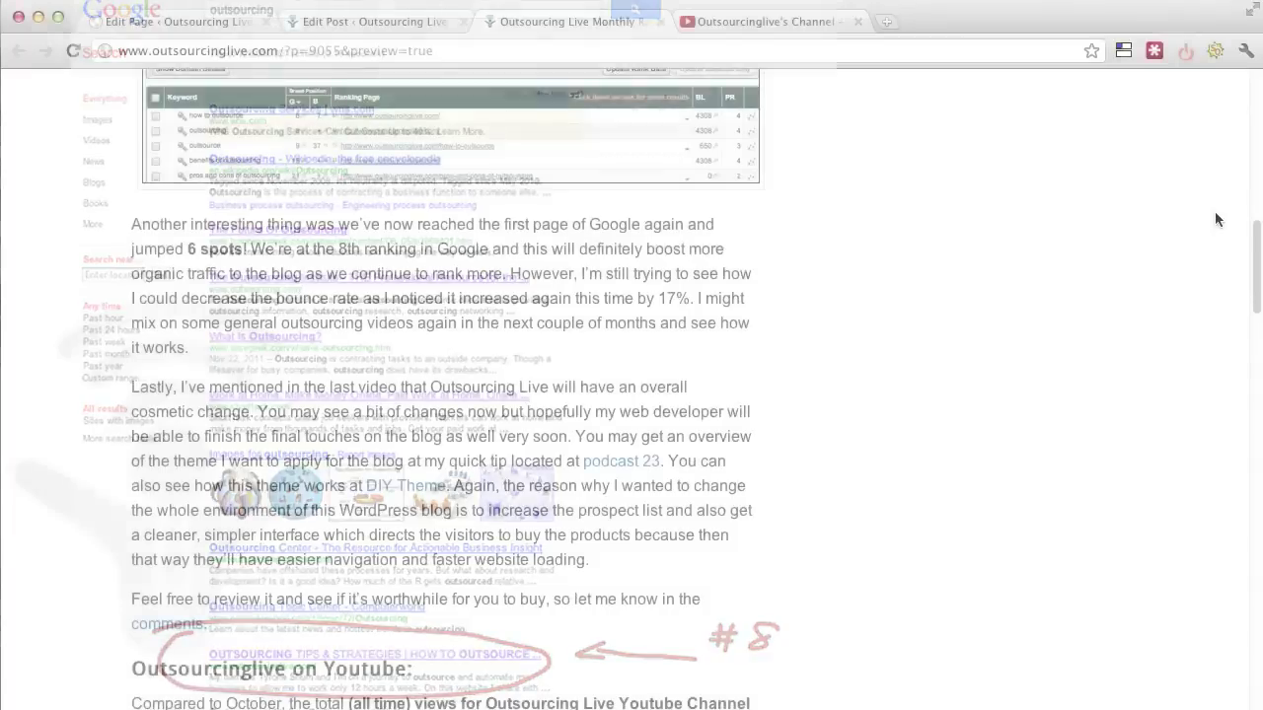
Step: Scroll the report back to the top and return to Outsourcinglive's Channel page
scroll(1214, 158, "up", 10)
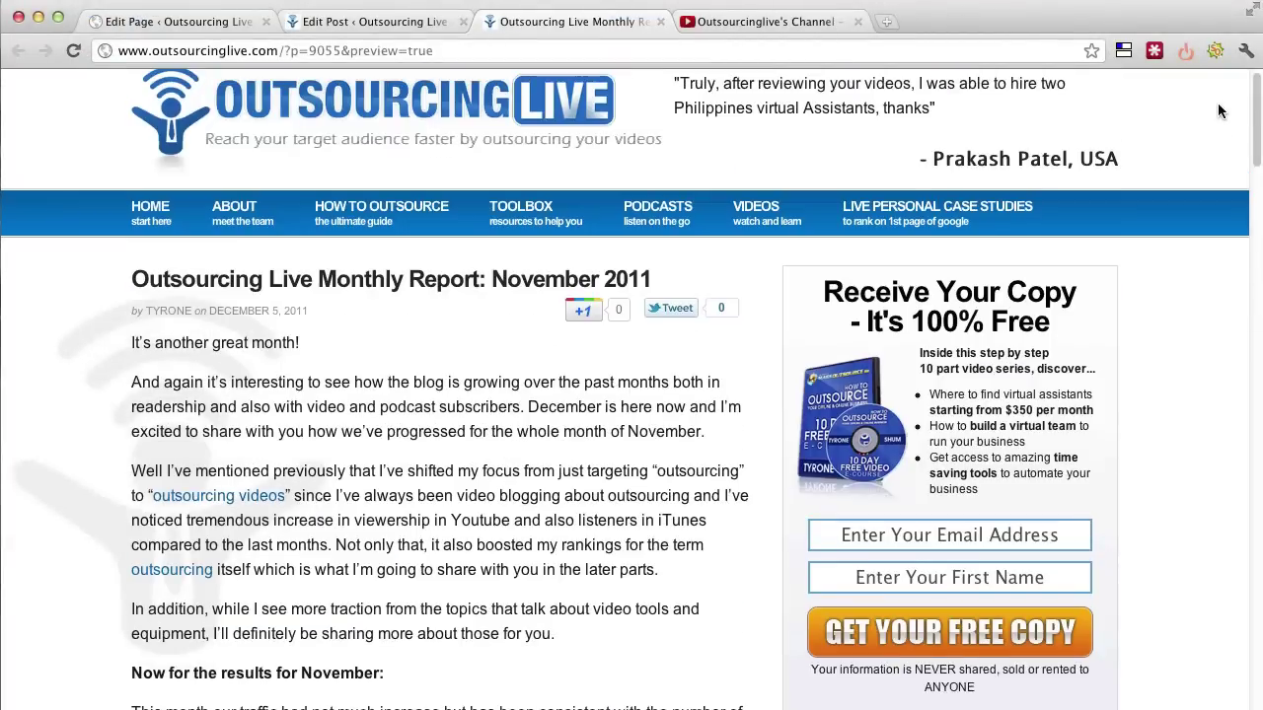
scroll(1219, 111, "up", 1)
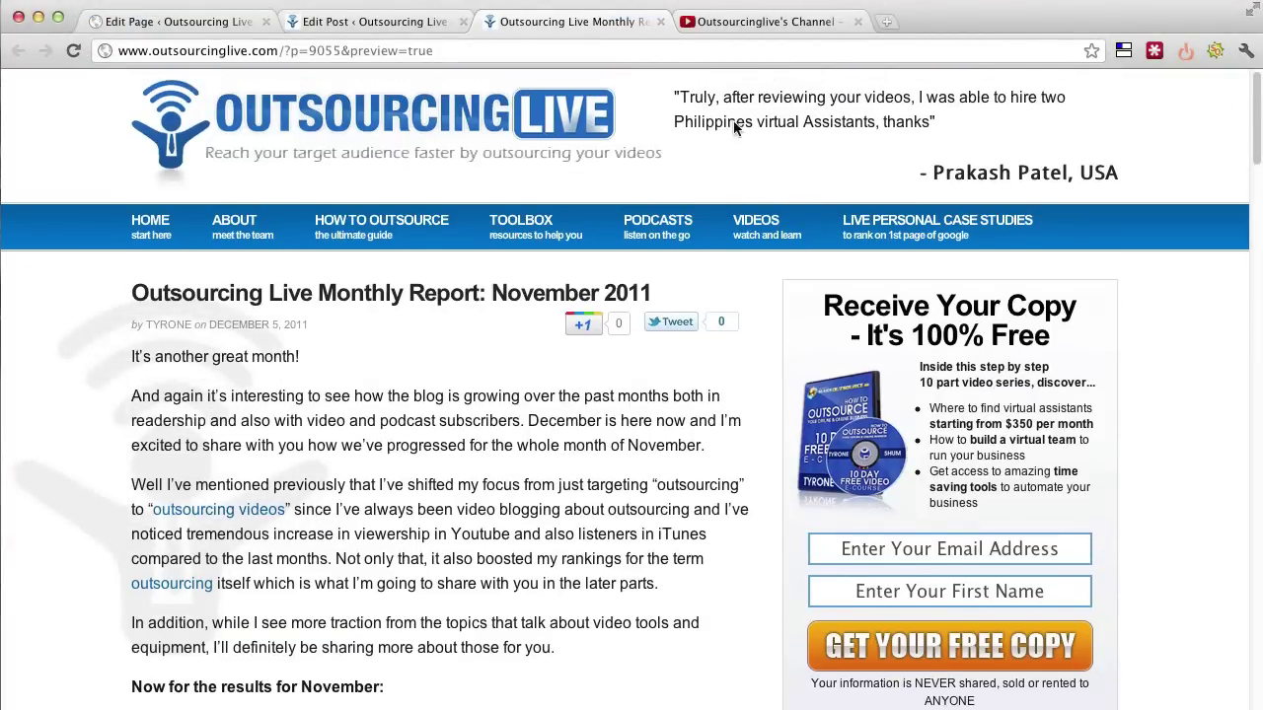
left_click(785, 24)
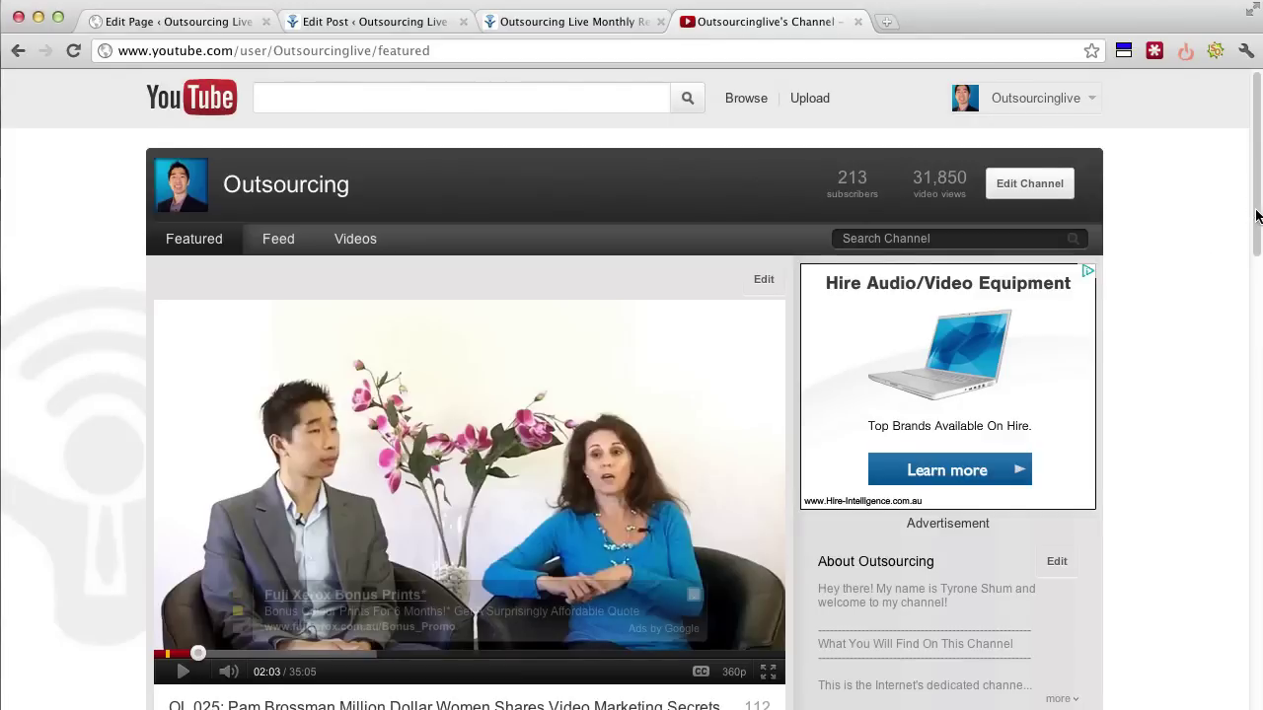
scroll(1253, 242, "down", 1)
scroll(1253, 241, "down", 5)
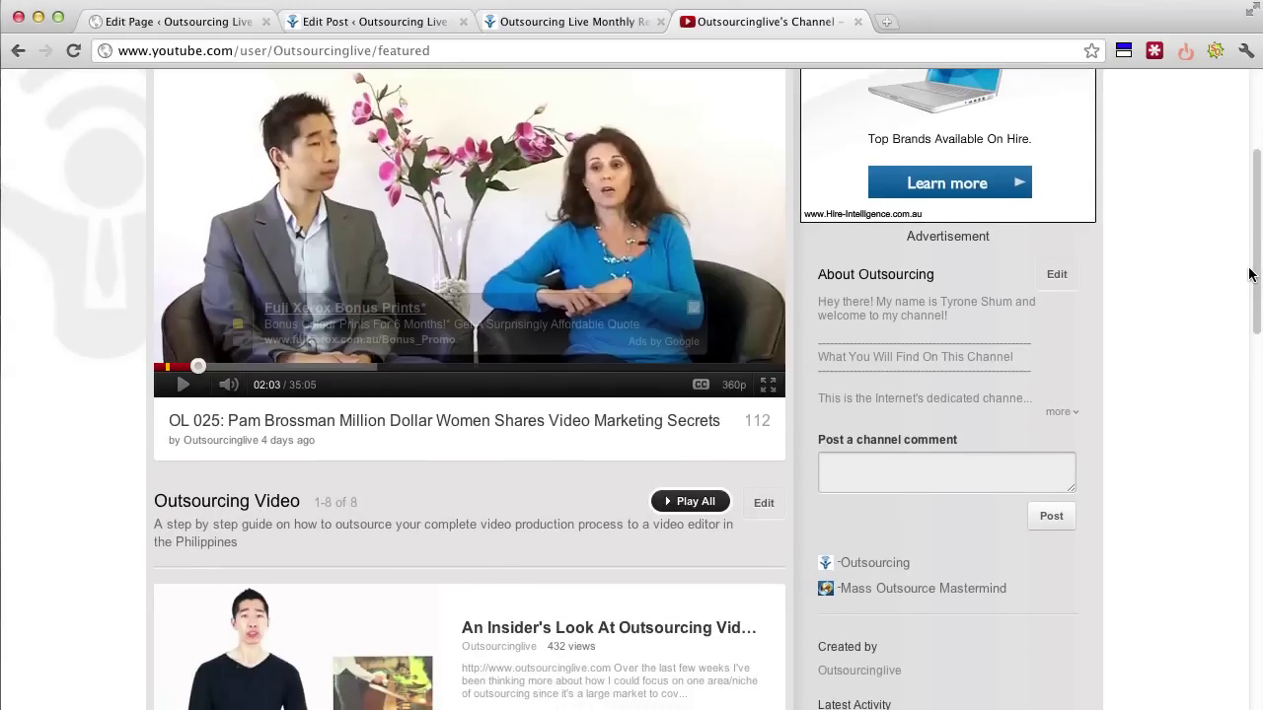
scroll(1249, 306, "down", 5)
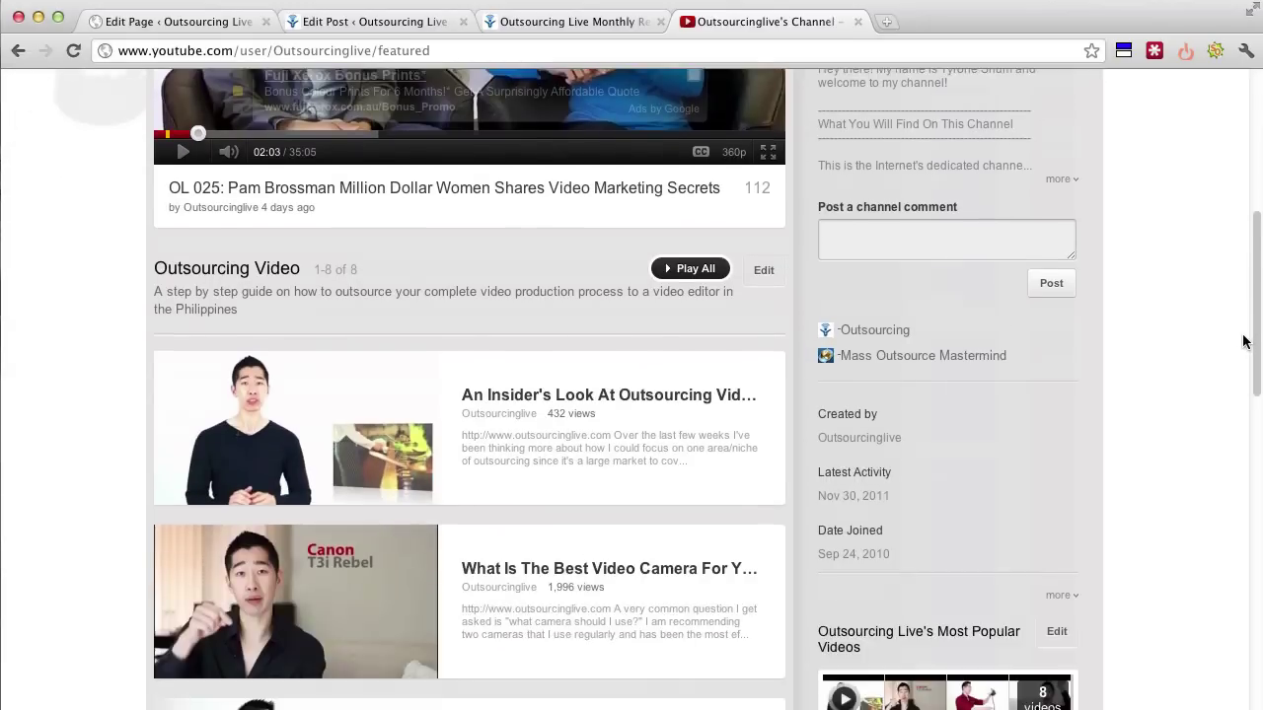
scroll(1248, 355, "down", 1)
scroll(1249, 375, "down", 4)
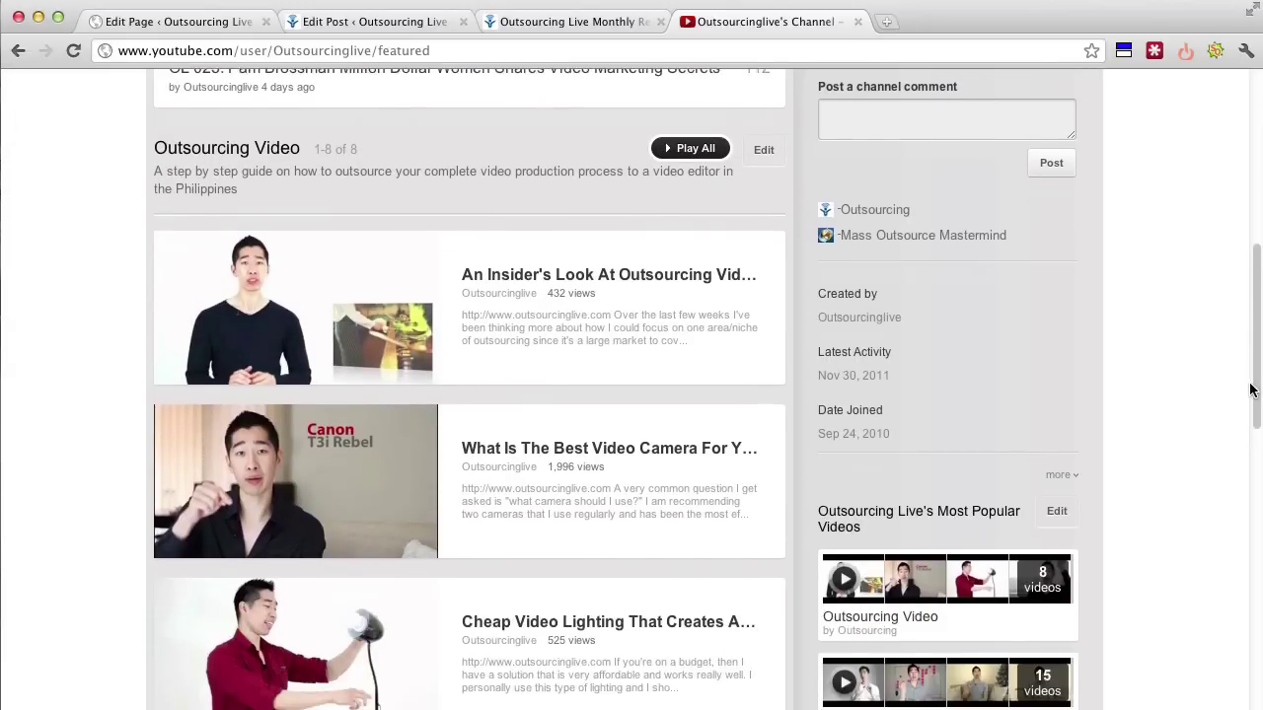
left_click_drag(1253, 421, 1216, 122)
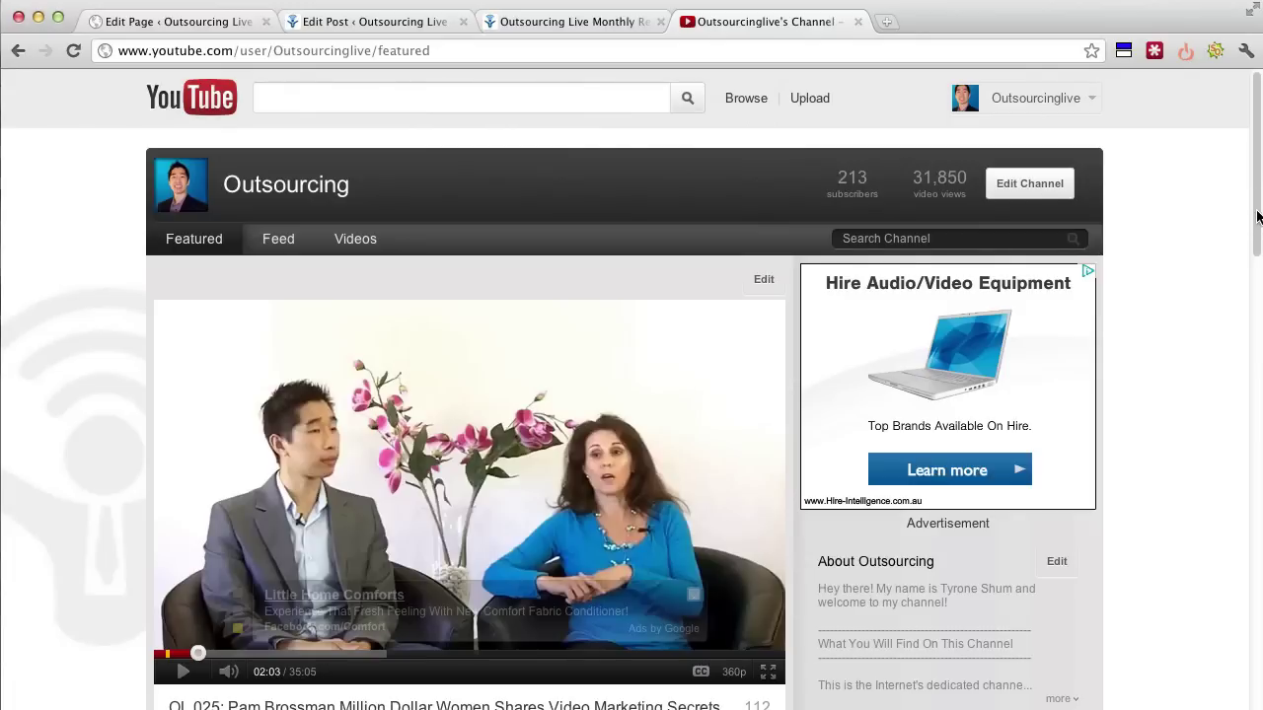
Step: Scroll the channel page to the sidebar links below Post a channel comment
left_click_drag(1257, 215, 1249, 300)
scroll(1249, 300, "down", 1)
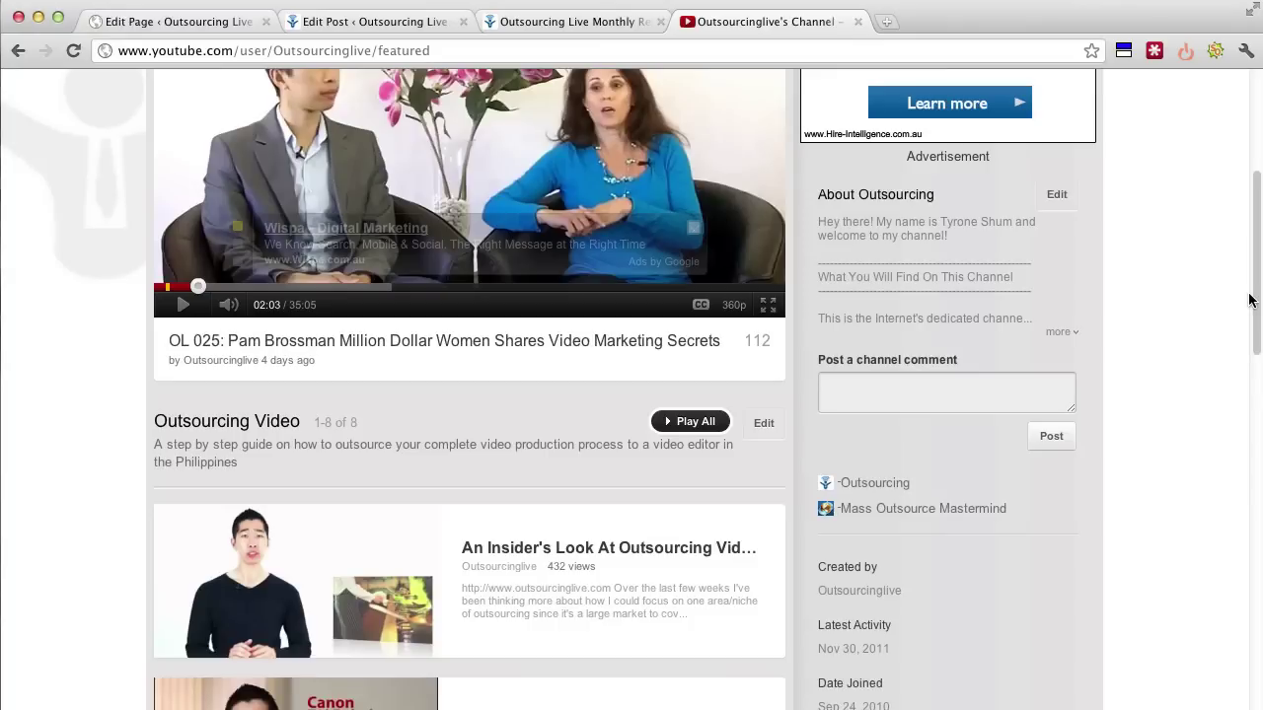
left_click_drag(1249, 310, 1237, 149)
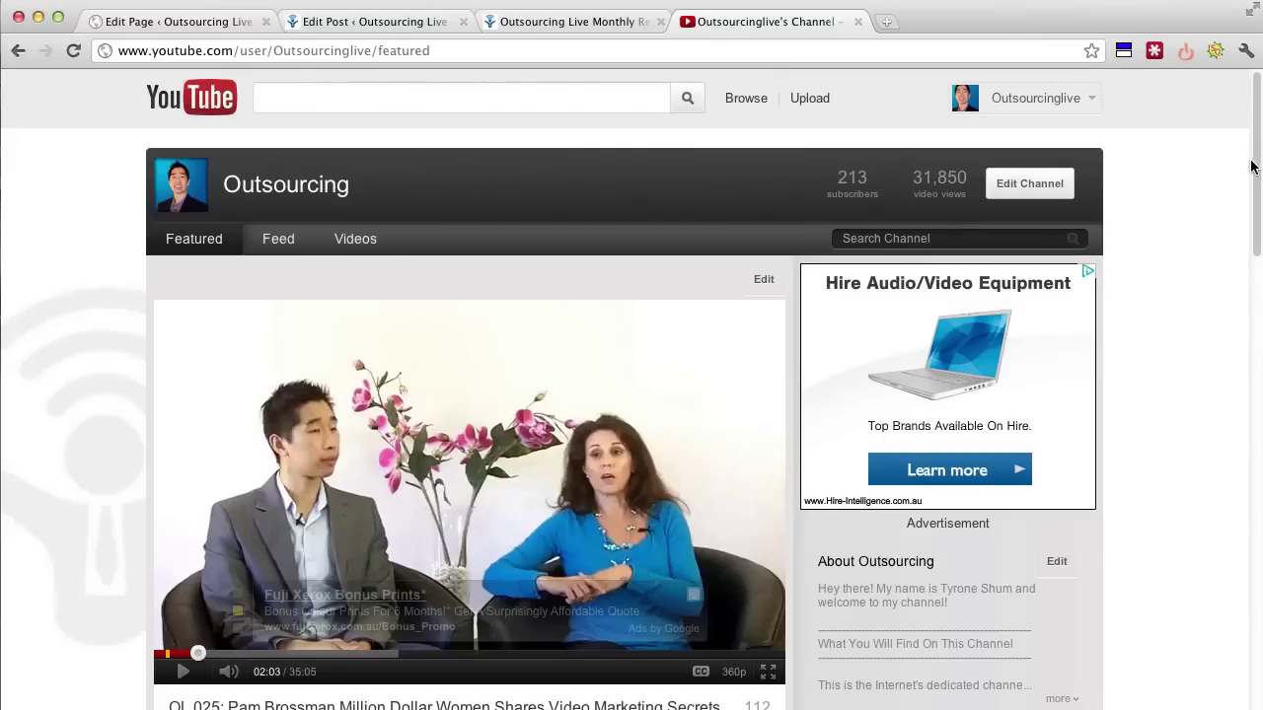
left_click_drag(1257, 177, 1229, 320)
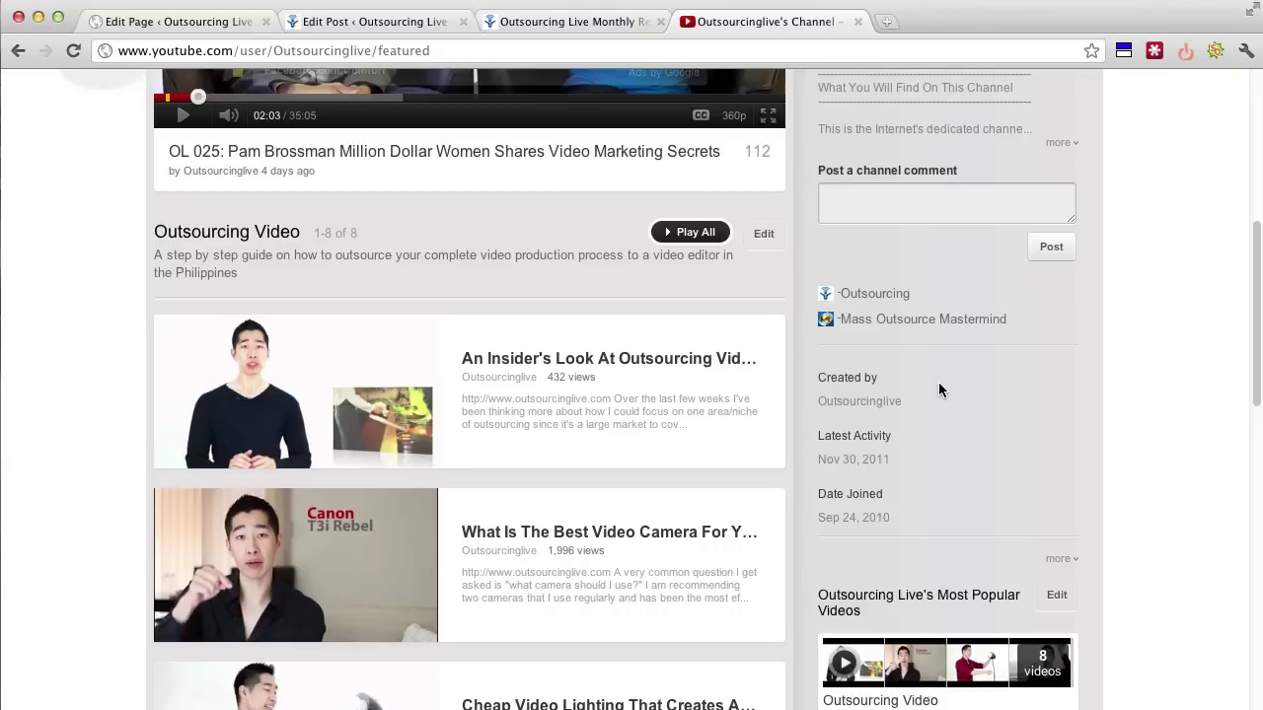
Step: Circle the Outsourcing and Mass Outsource Mastermind links, draw an arrow to Outsourcing, then scroll up
left_click_drag(841, 325, 912, 324)
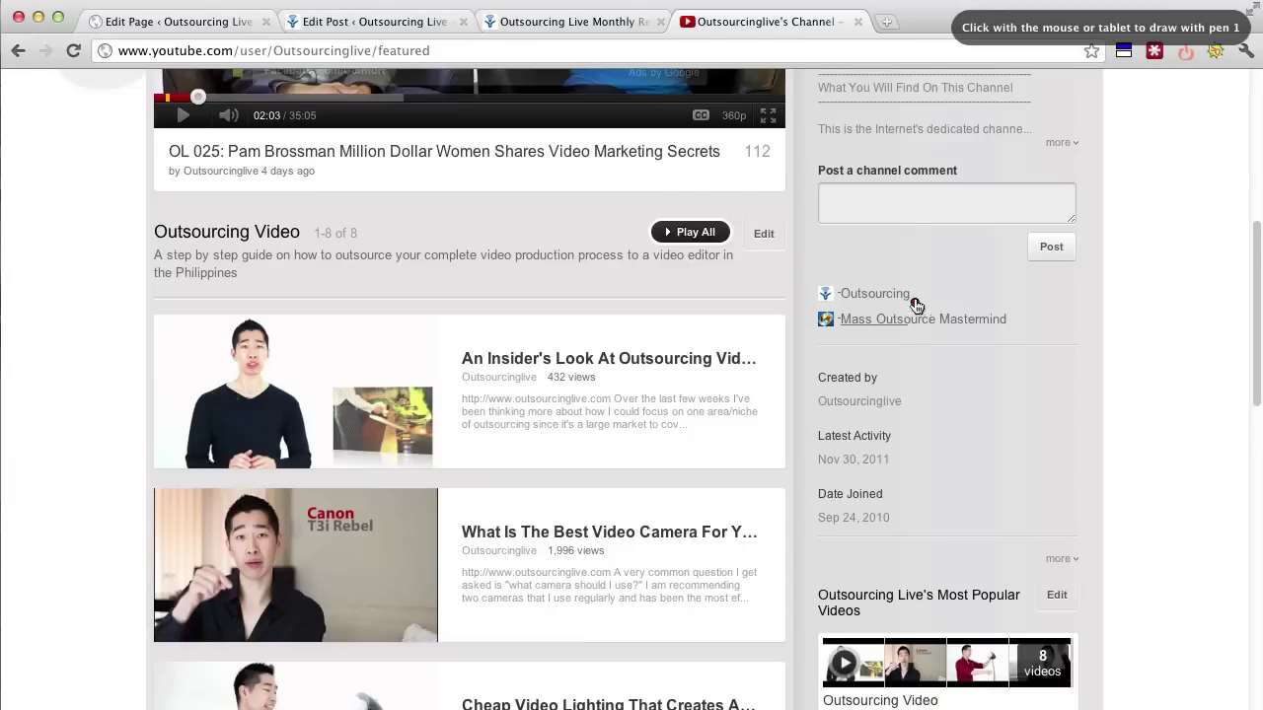
mouse_move(812, 273)
left_mouse_down()
mouse_move(1026, 278)
mouse_move(1042, 340)
mouse_move(918, 348)
mouse_move(782, 317)
mouse_move(839, 269)
left_mouse_up()
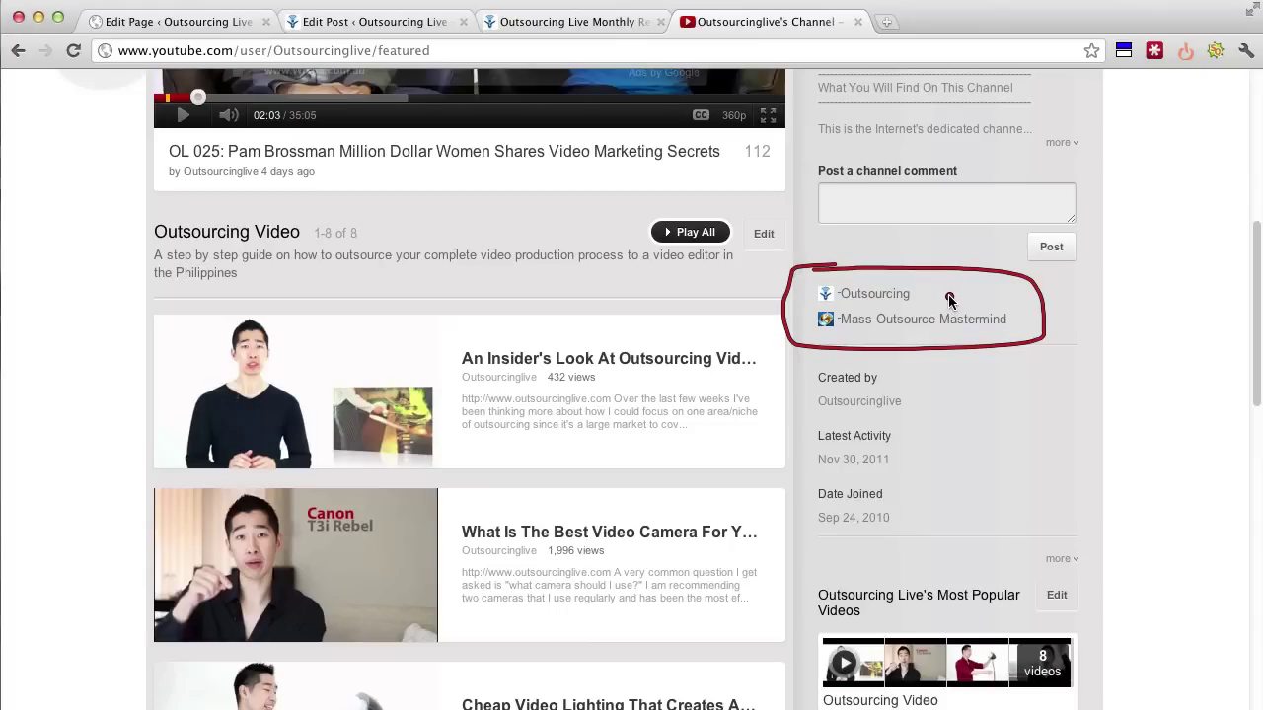
left_click_drag(1052, 288, 934, 284)
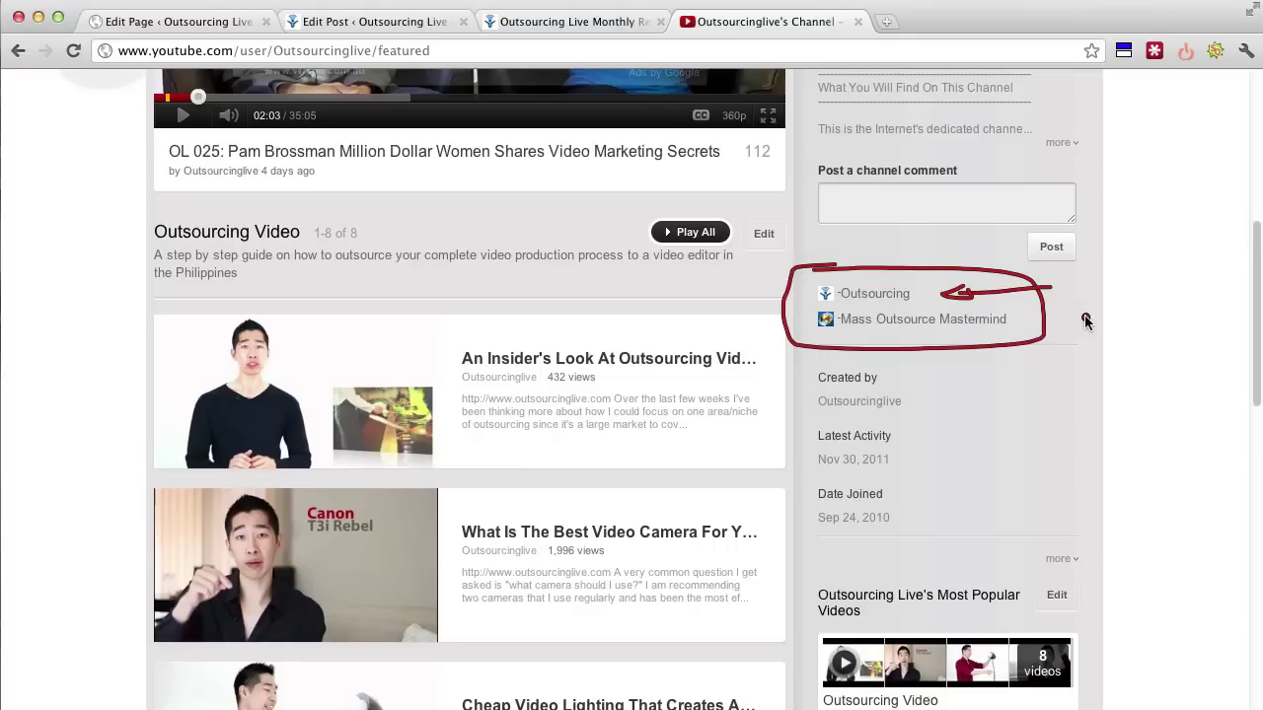
mouse_move(1085, 321)
left_mouse_down()
mouse_move(1020, 322)
mouse_move(1028, 330)
left_mouse_up()
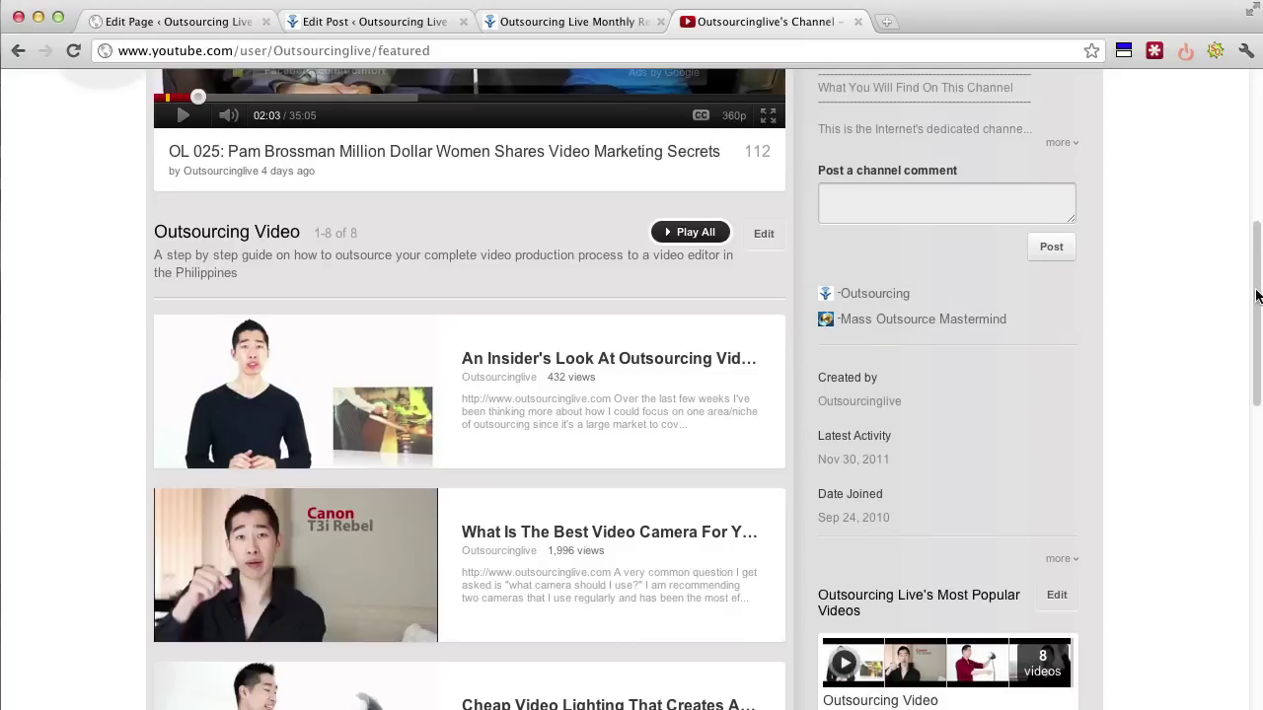
left_click_drag(1252, 239, 1236, 126)
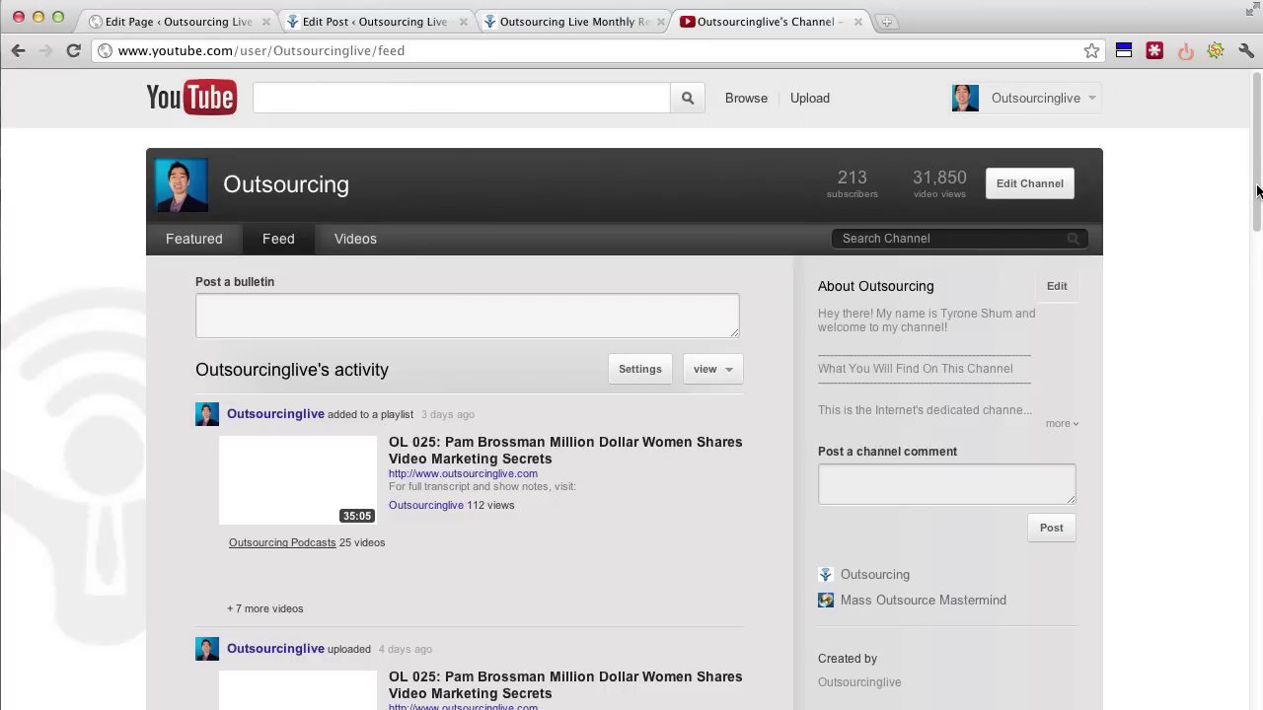
scroll(1257, 197, "down", 2)
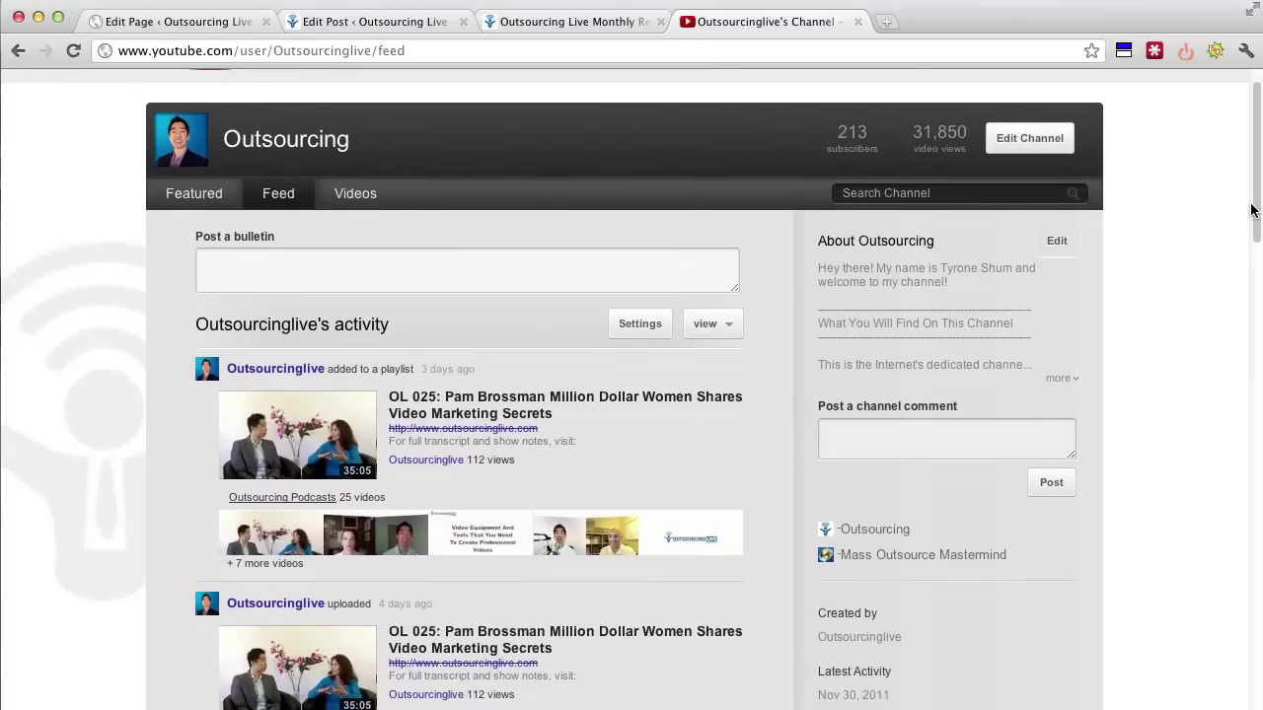
scroll(1248, 225, "down", 5)
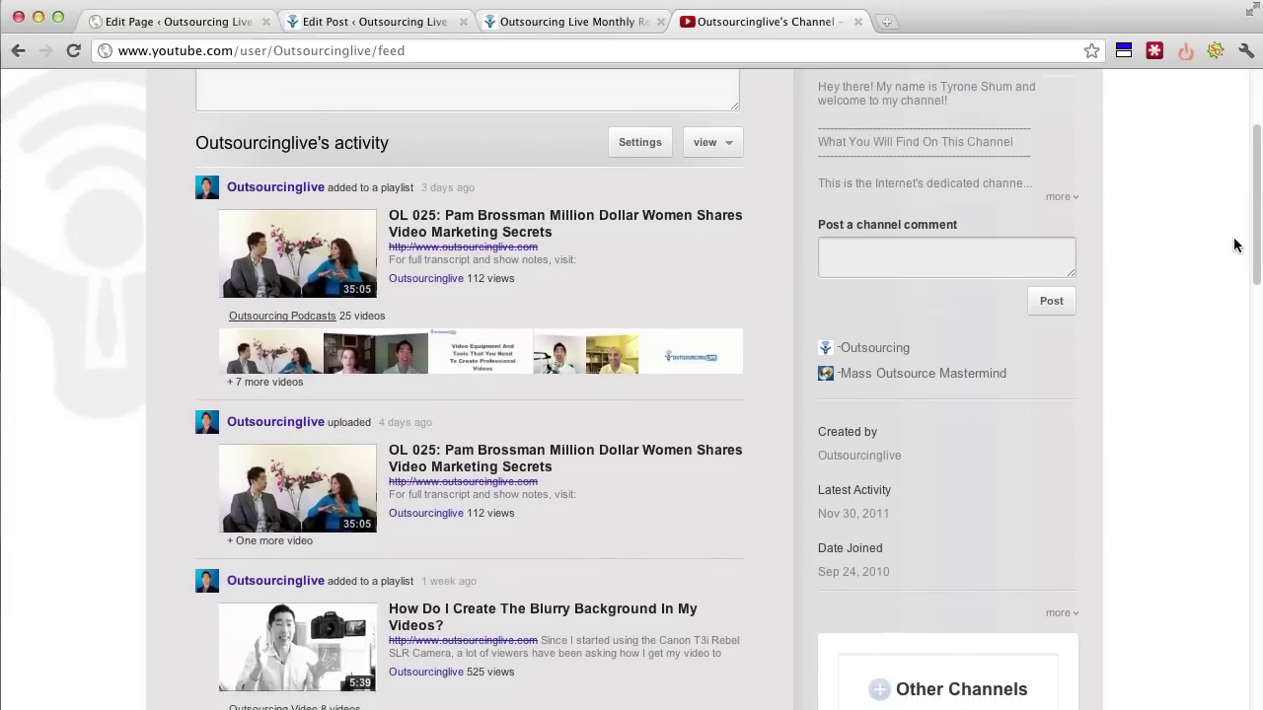
key("ctrl+1")
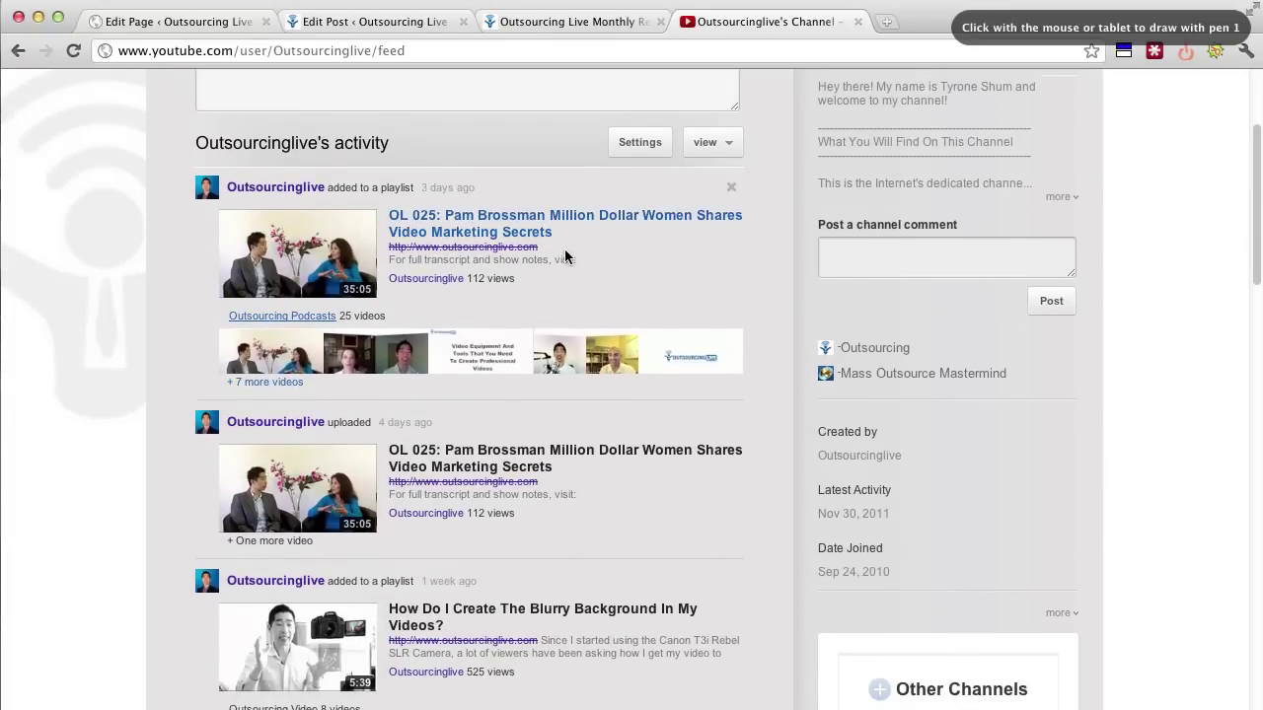
mouse_move(555, 249)
left_mouse_down()
mouse_move(464, 272)
mouse_move(376, 241)
mouse_move(518, 213)
left_mouse_up()
mouse_move(577, 253)
left_mouse_down()
mouse_move(582, 240)
mouse_move(659, 245)
mouse_move(671, 221)
mouse_move(685, 251)
mouse_move(728, 236)
left_mouse_up()
left_click(636, 228)
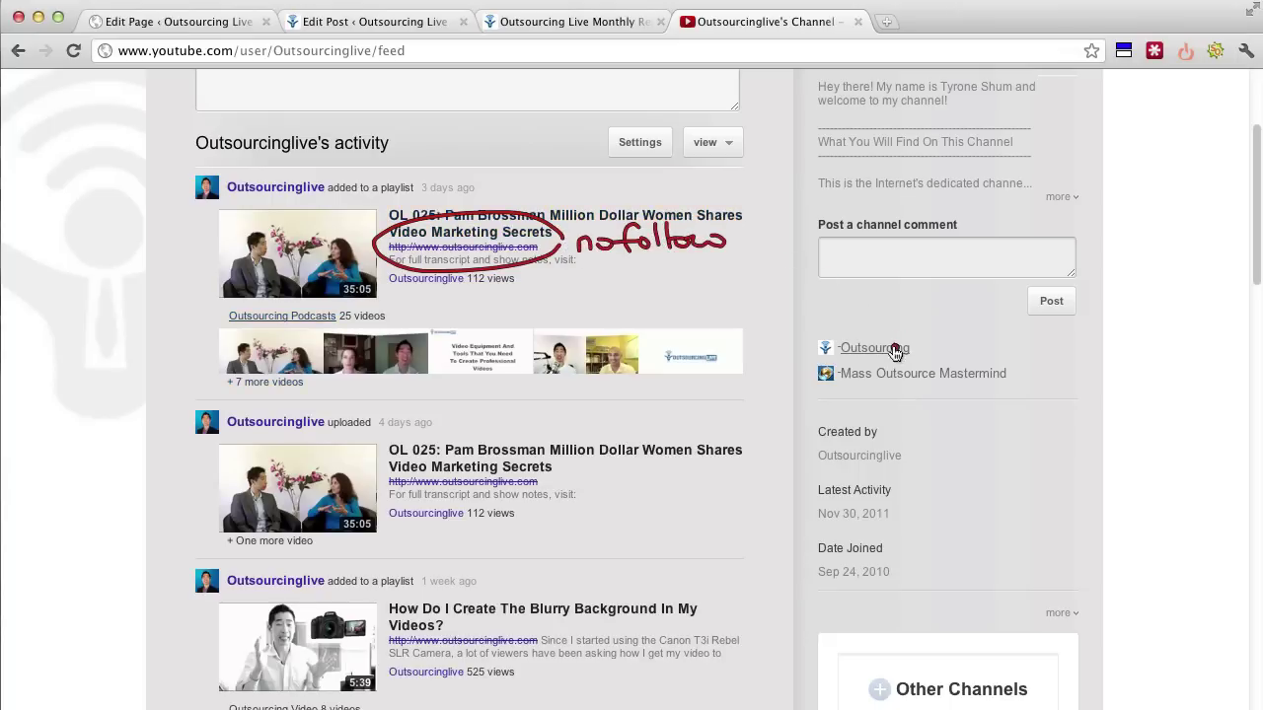
left_click(931, 345)
mouse_move(960, 345)
left_mouse_down()
mouse_move(963, 326)
mouse_move(979, 347)
mouse_move(1026, 335)
mouse_move(1047, 355)
mouse_move(1096, 340)
left_mouse_up()
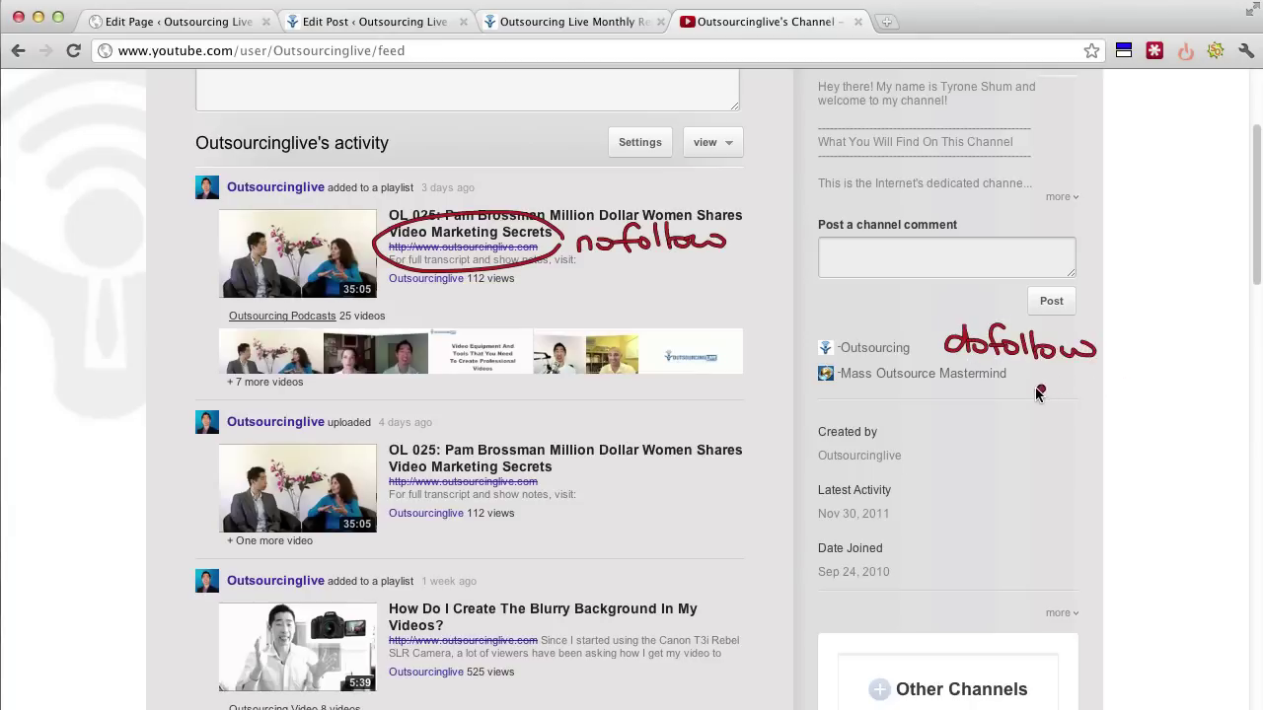
left_click(1132, 343)
left_click_drag(1132, 344, 1180, 317)
key("Escape")
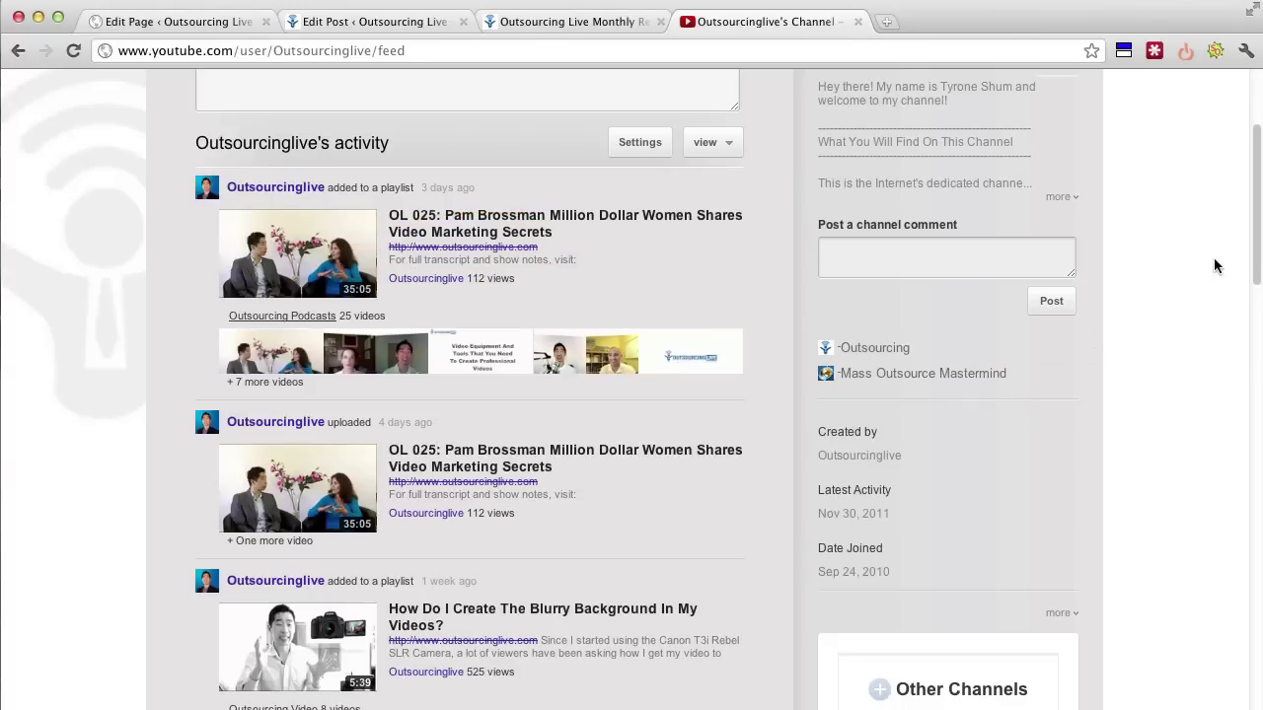
Step: Review the channel title, description and tags in Edit Channel's Info and Settings, then finish editing
left_click_drag(1249, 240, 1249, 168)
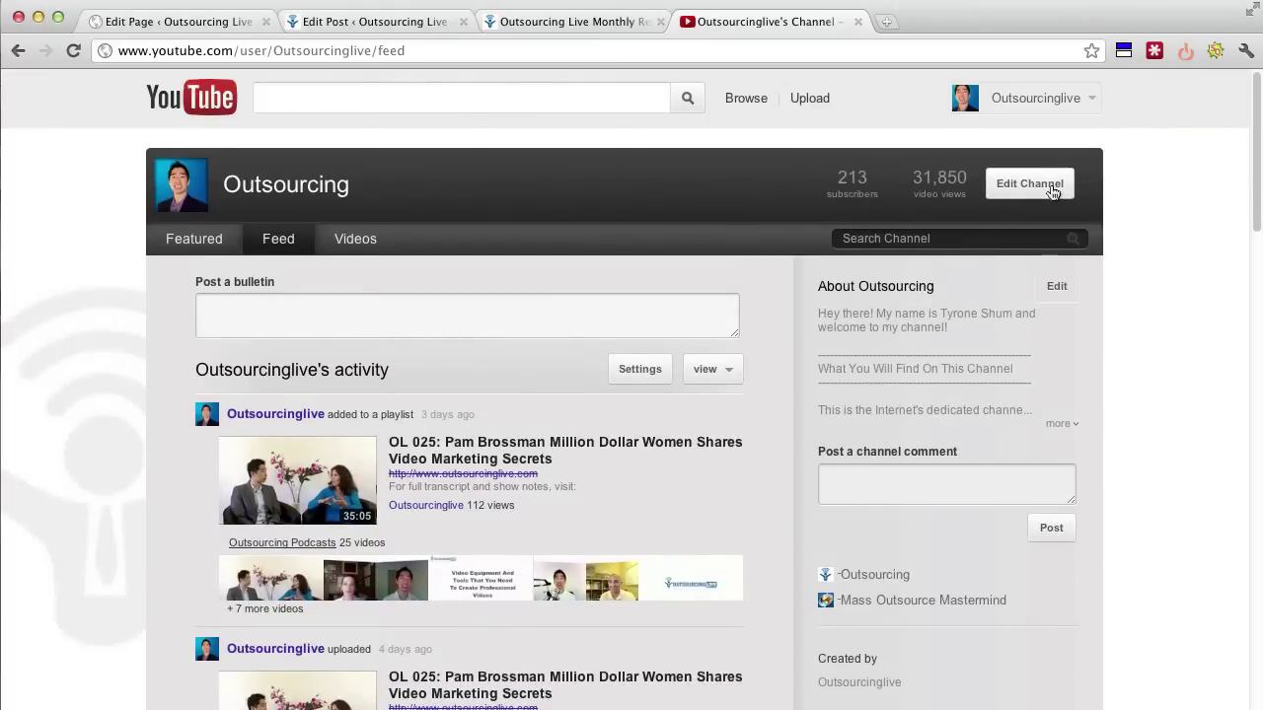
left_click(1036, 190)
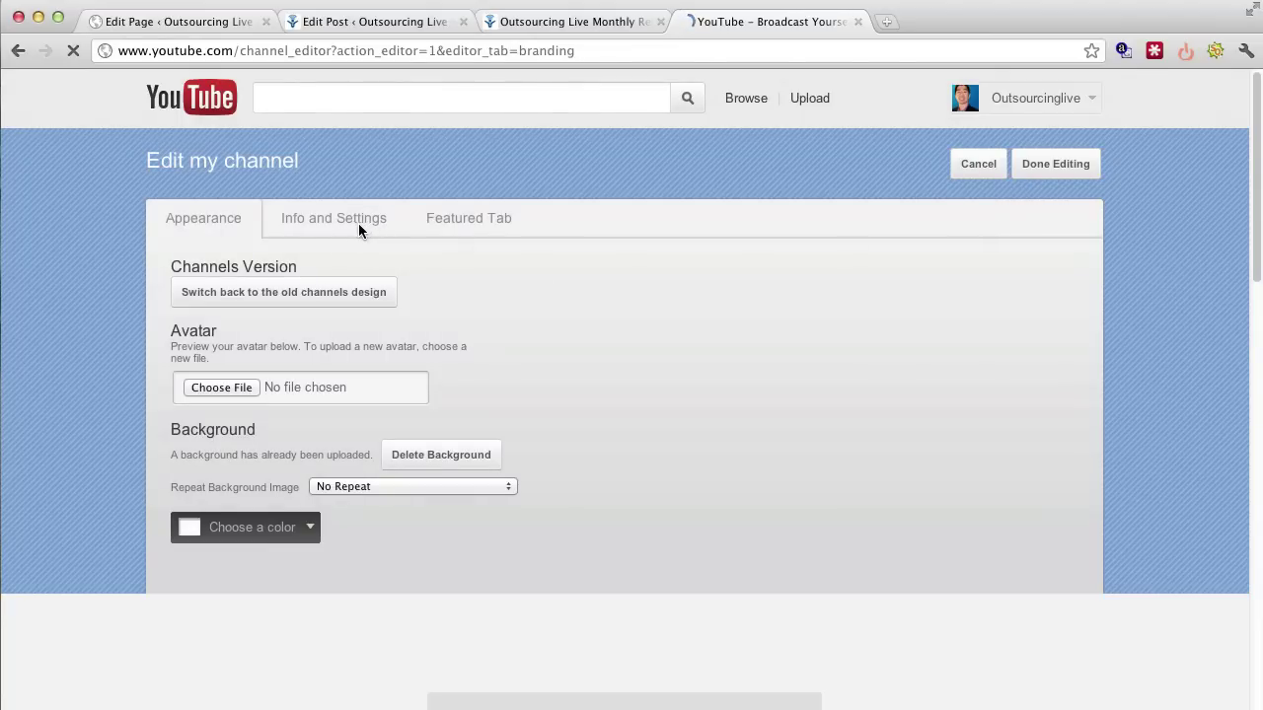
left_click(356, 223)
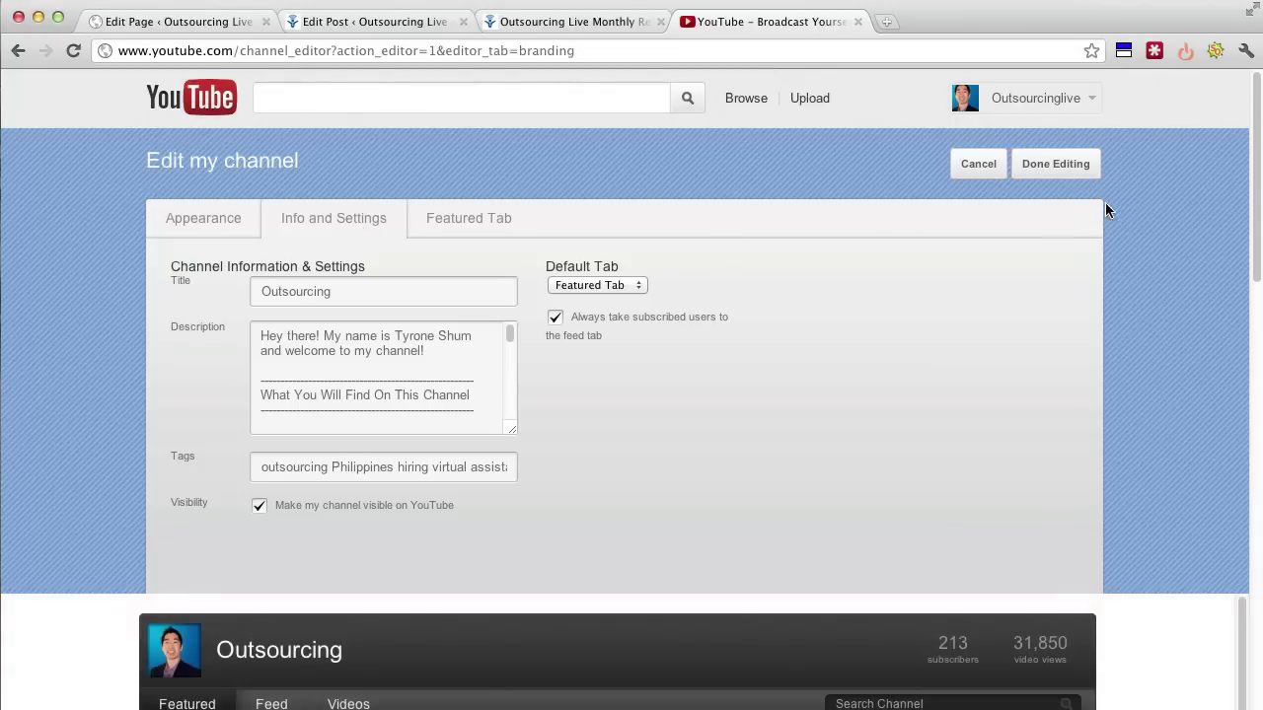
left_click(1053, 173)
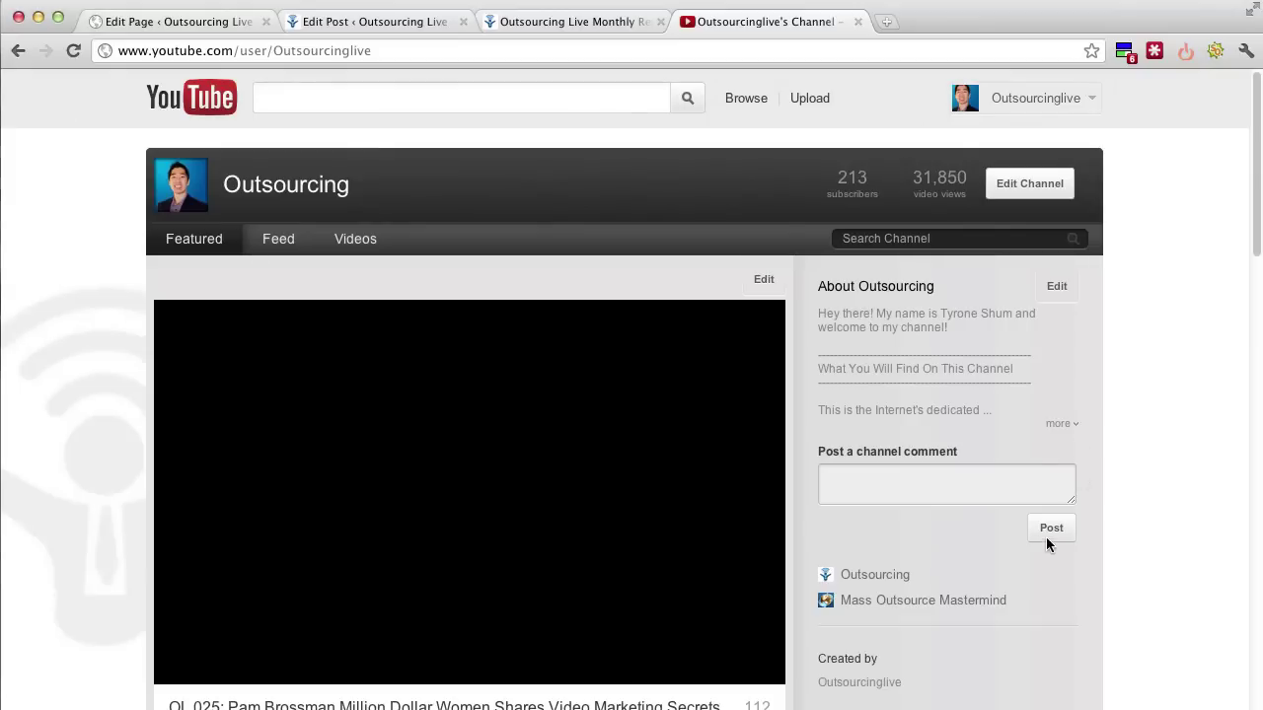
Step: Edit the About Outsourcing section, pause the featured video, and reach the 'Add a new link' fields
left_click(1058, 287)
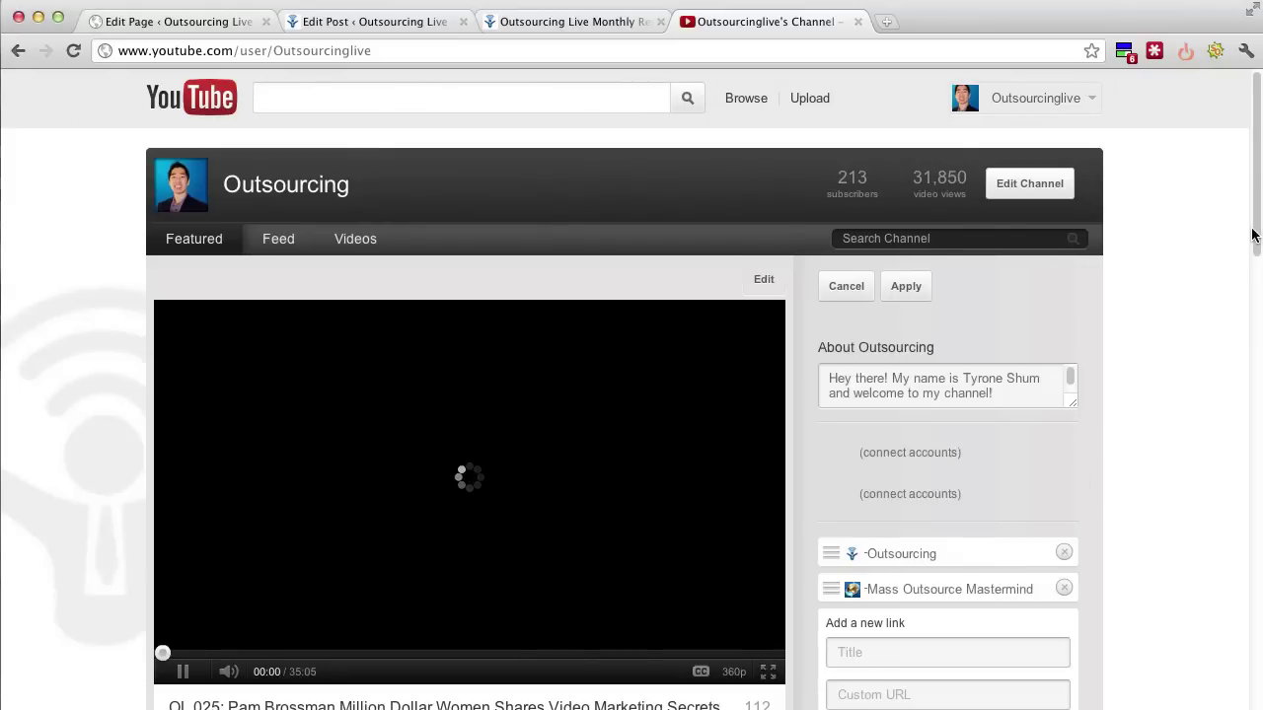
scroll(835, 398, "down", 5)
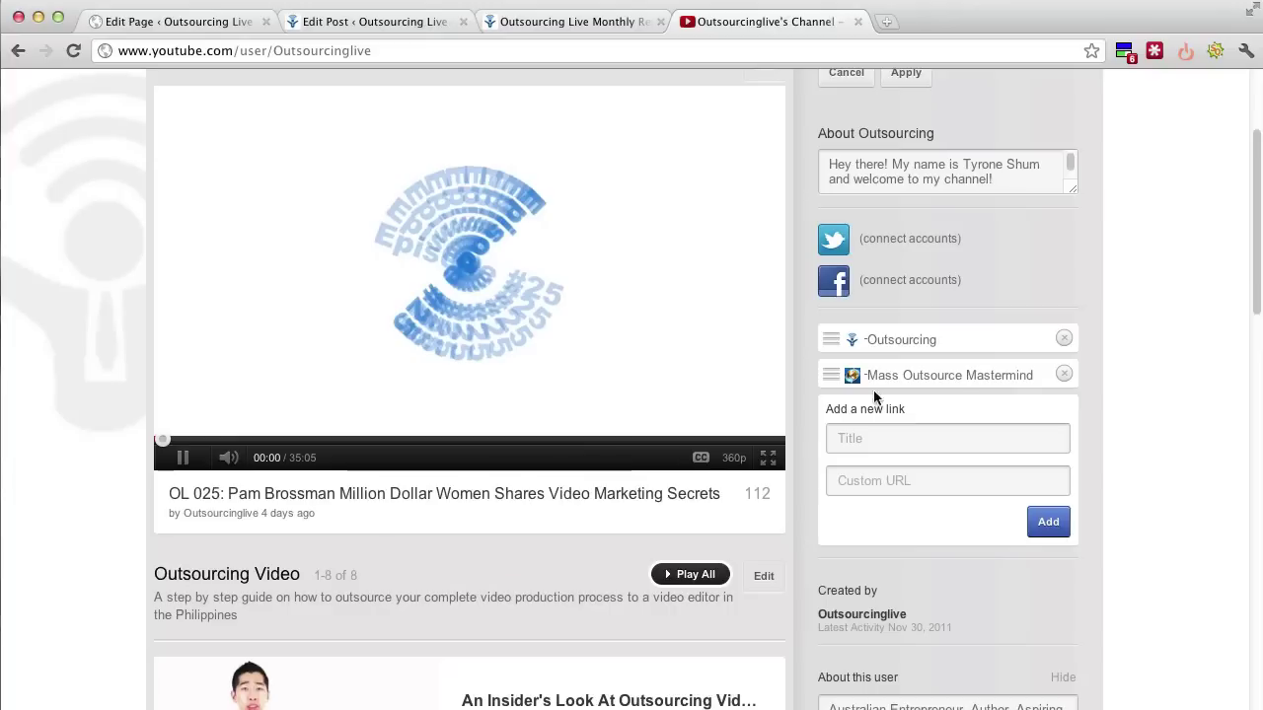
left_click(183, 457)
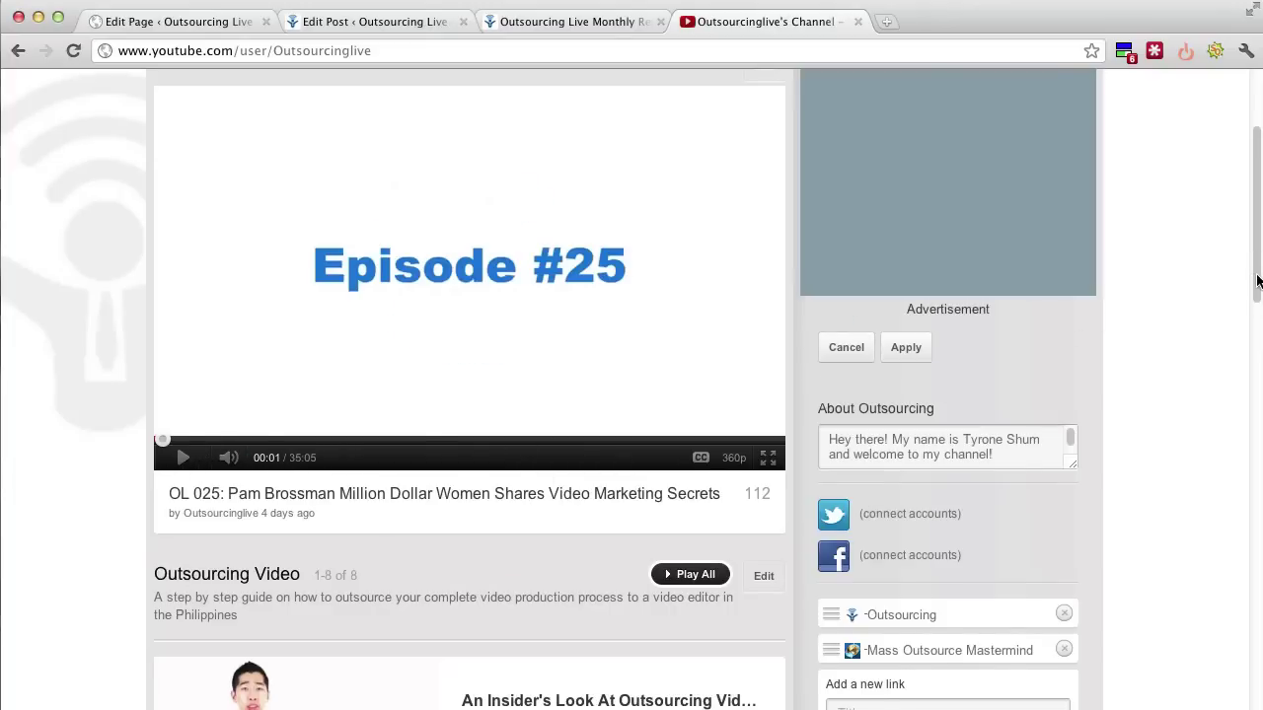
left_click_drag(1257, 274, 1249, 362)
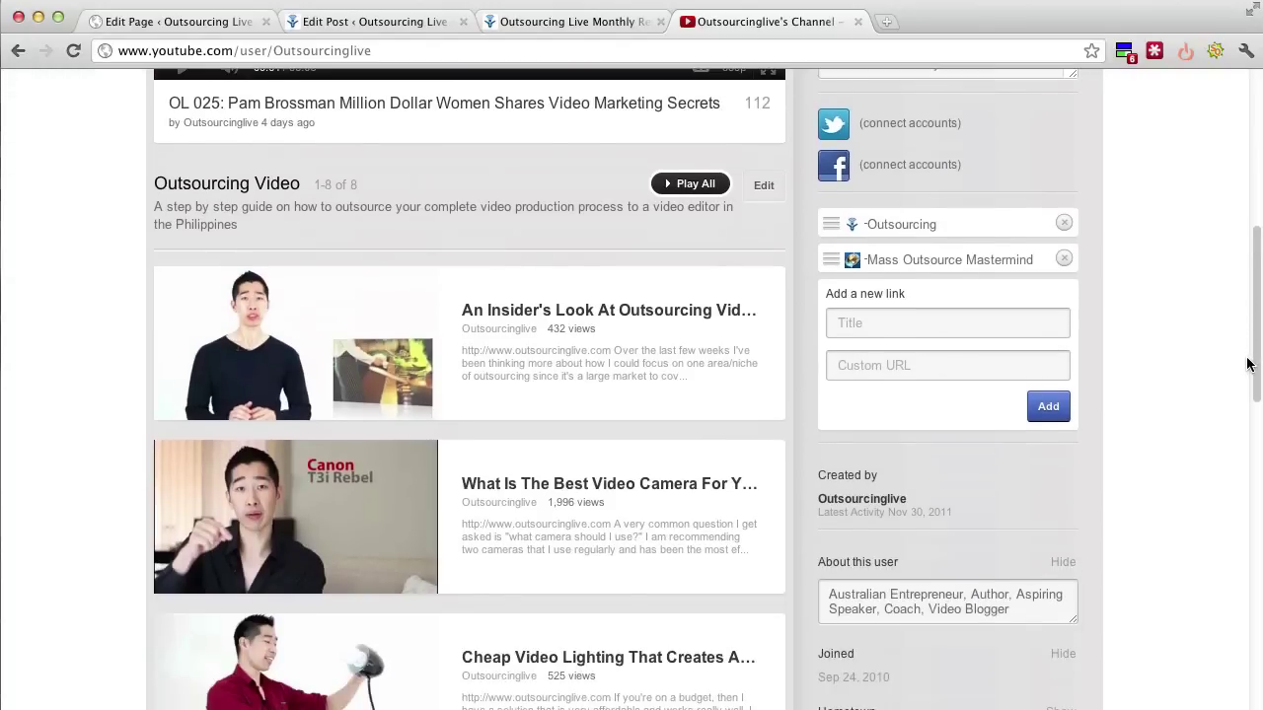
left_click(911, 328)
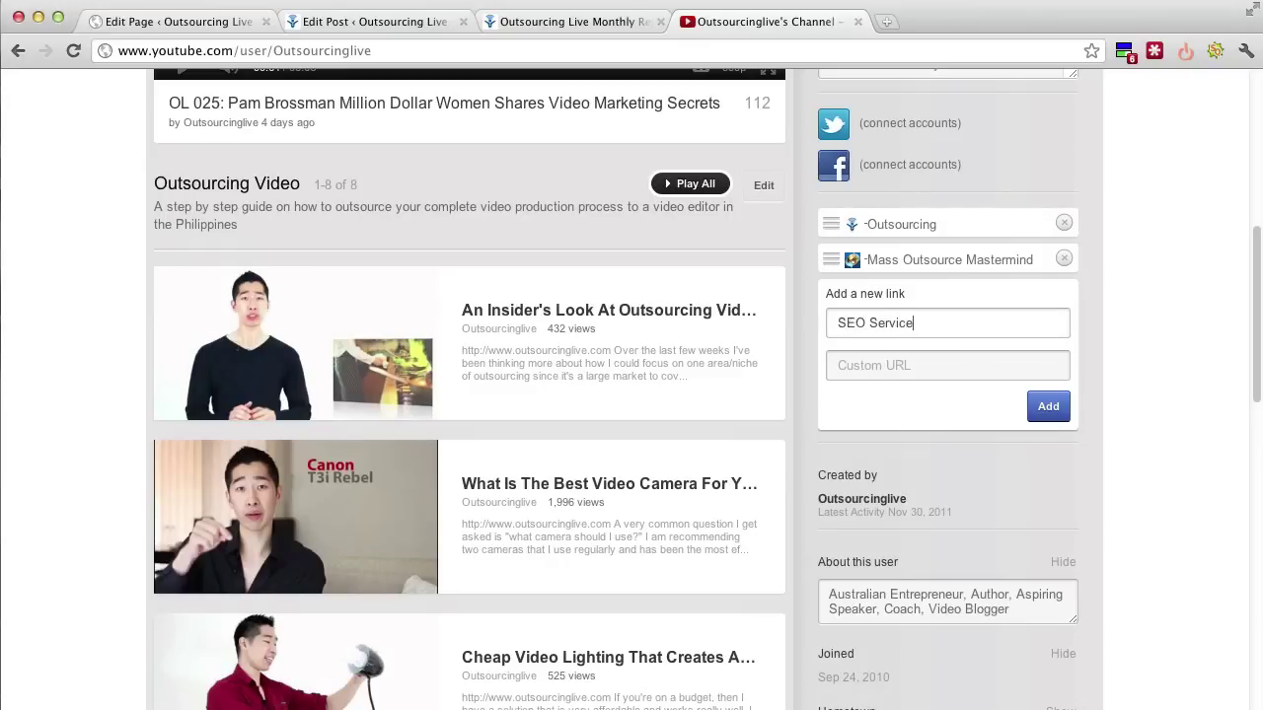
left_click(947, 365)
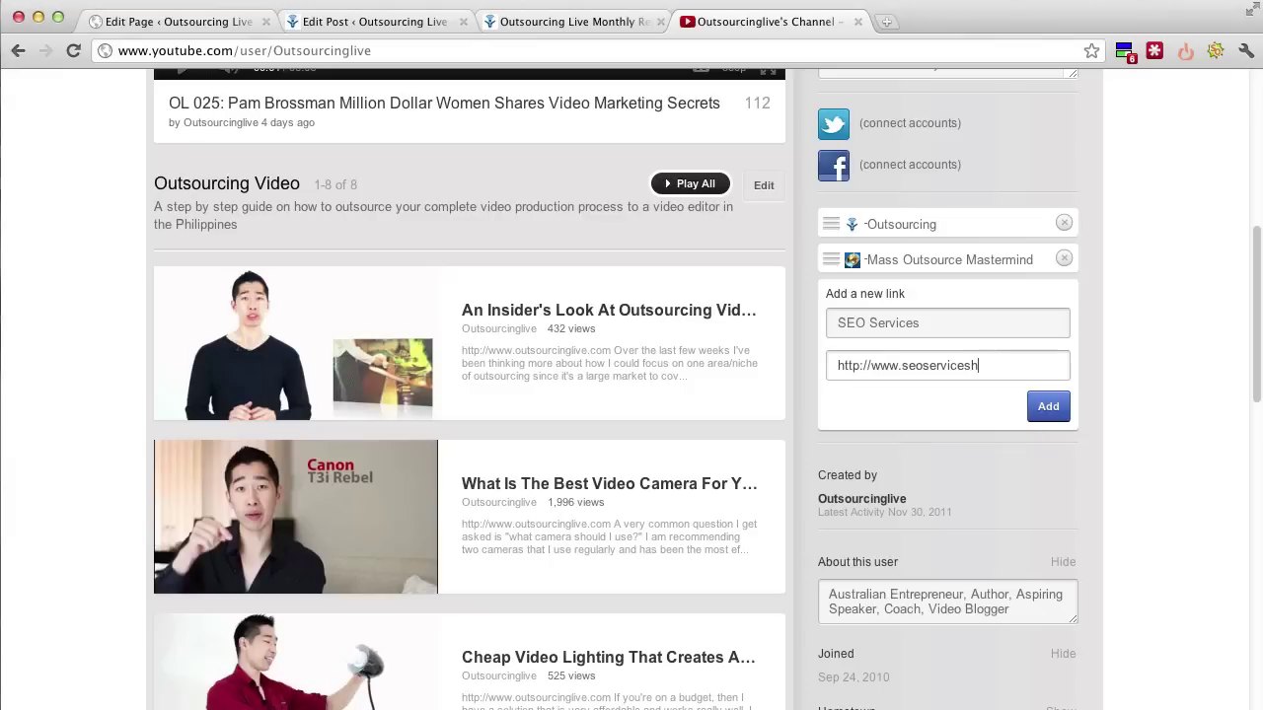
type("q.com.au")
left_click(1046, 408)
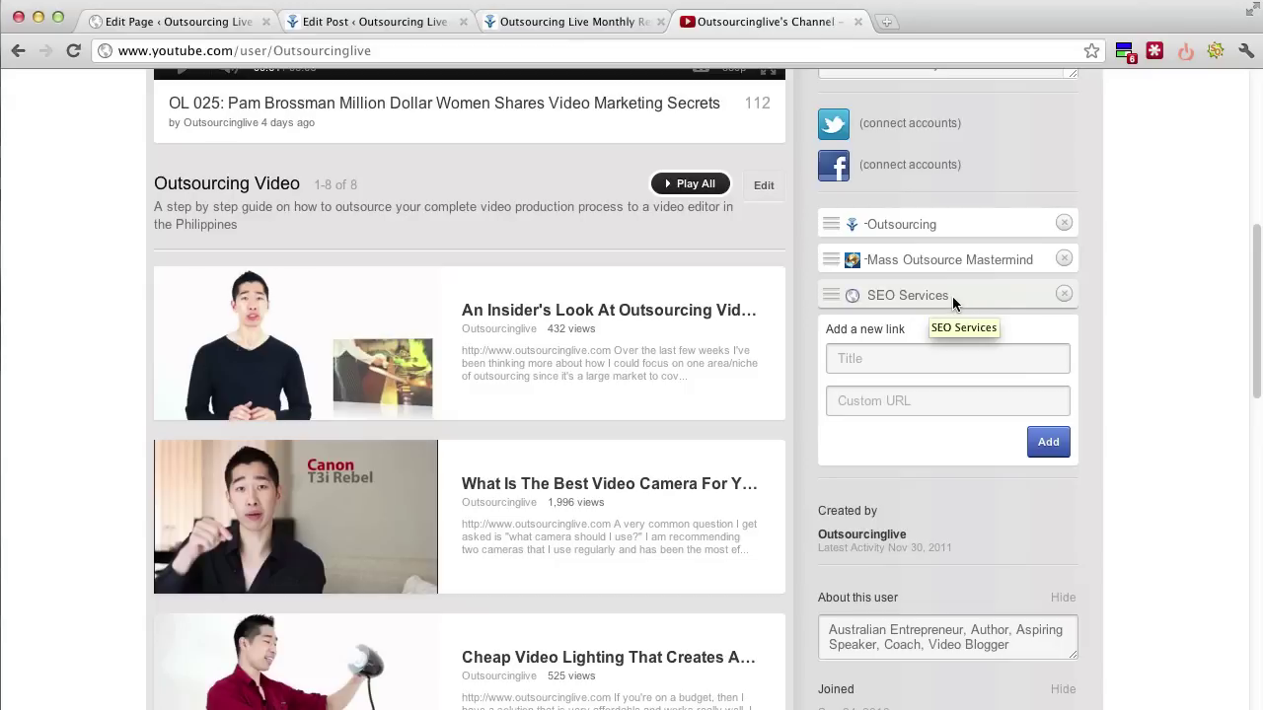
Step: Apply the About section and new link changes
scroll(1255, 221, "up", 10)
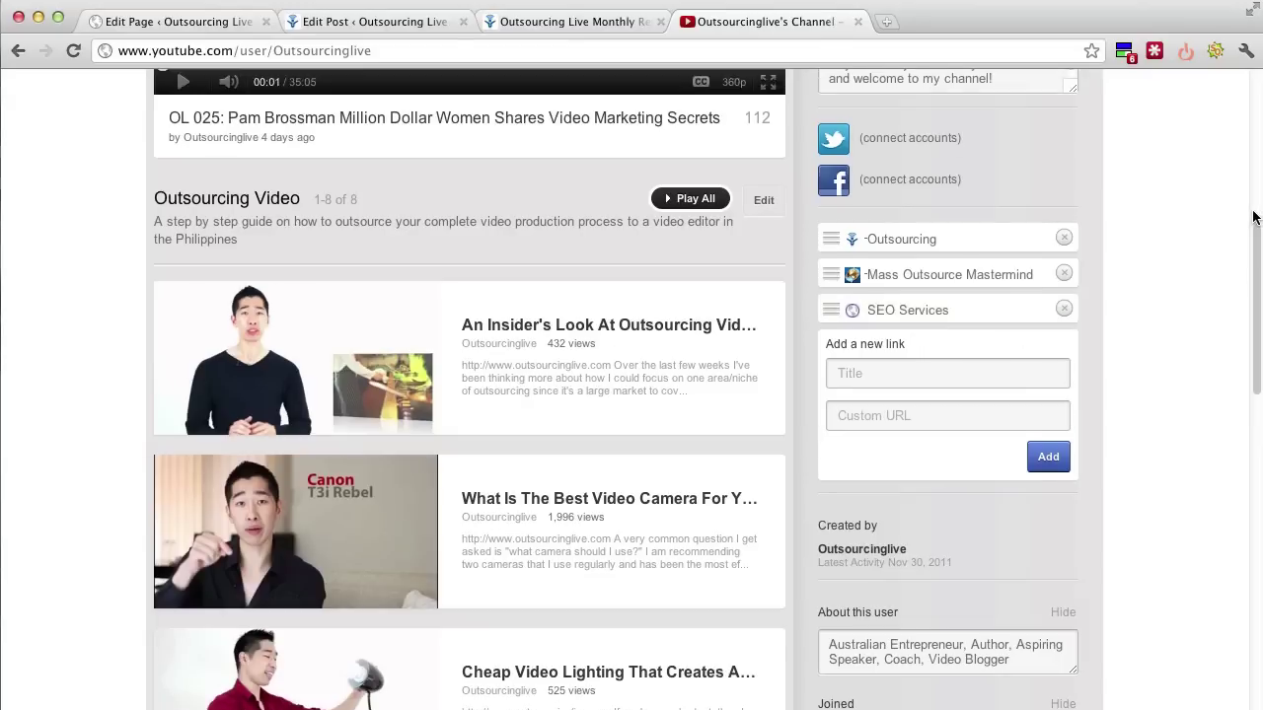
left_click(902, 573)
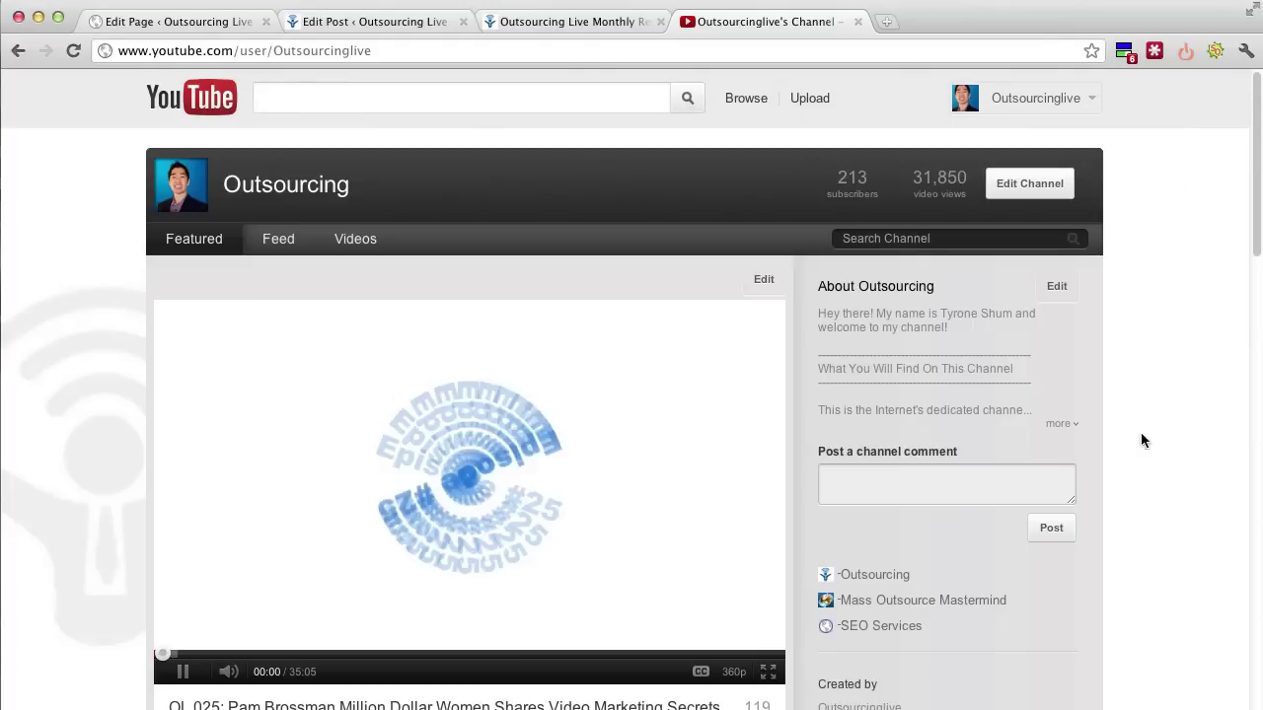
left_click(532, 589)
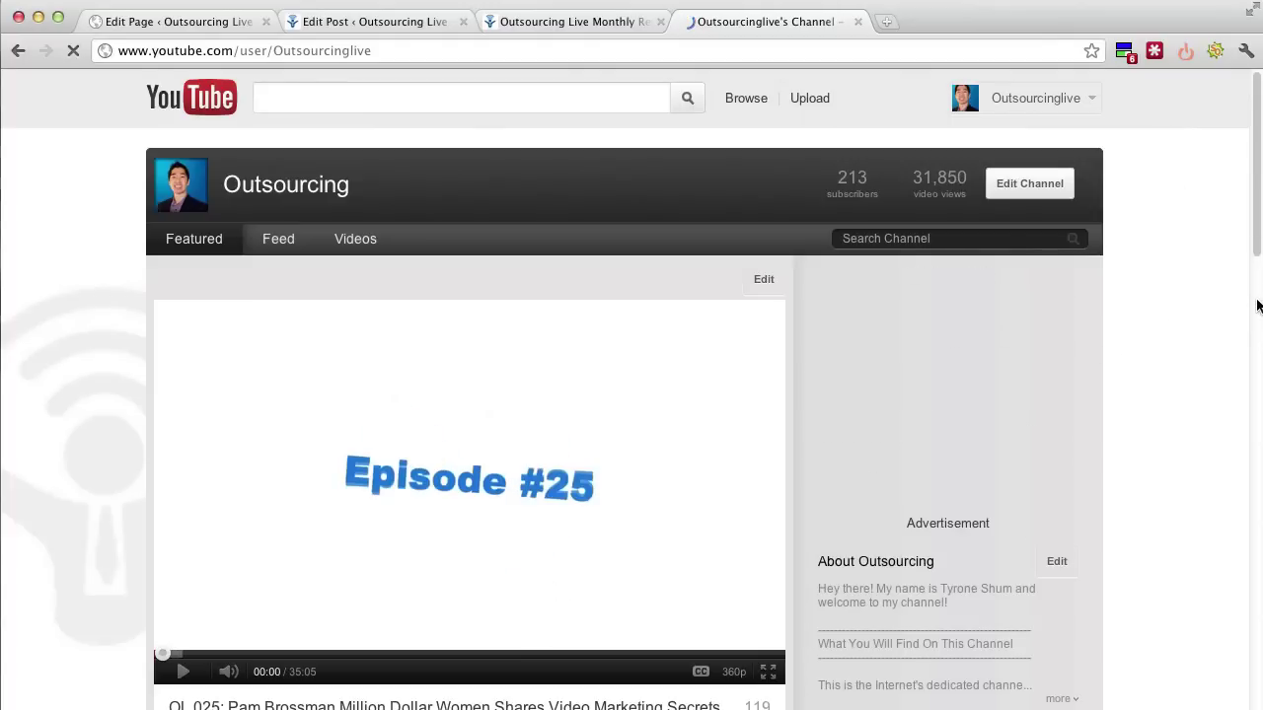
Step: Scroll the reloaded channel page to confirm SEO Services appears below the other two links
scroll(1253, 310, "down", 5)
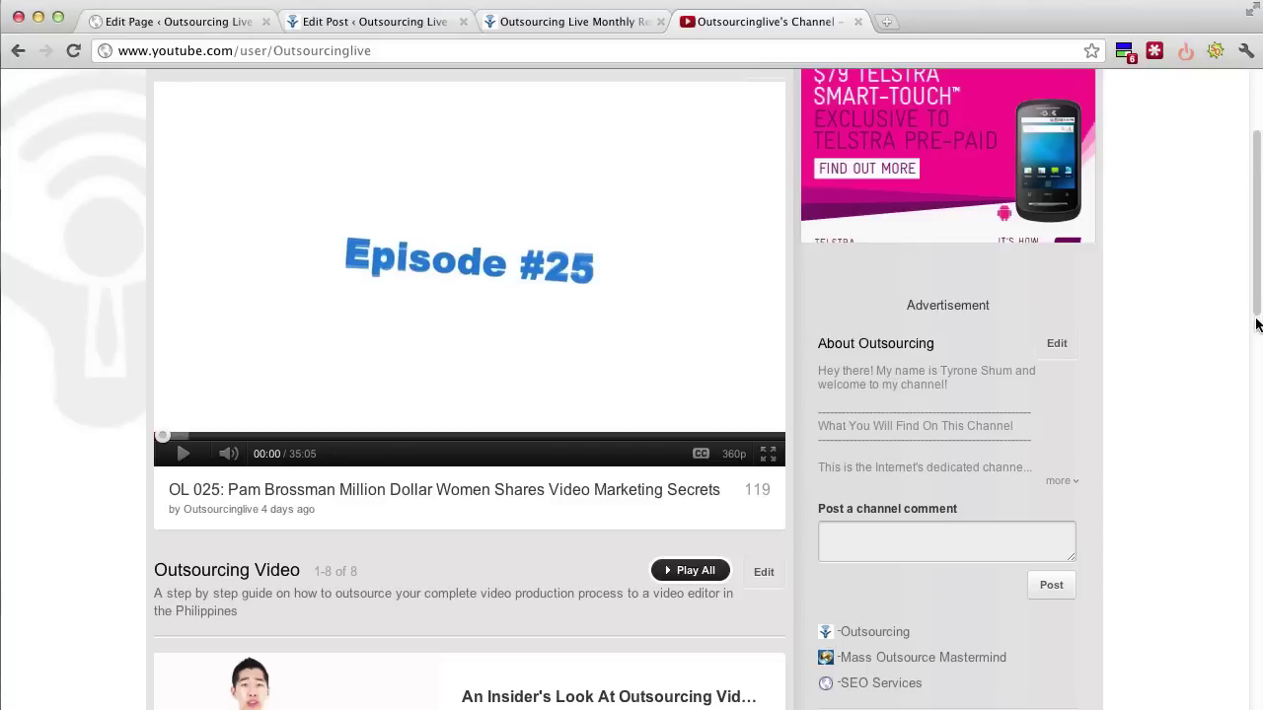
scroll(1259, 330, "down", 2)
scroll(1253, 363, "down", 3)
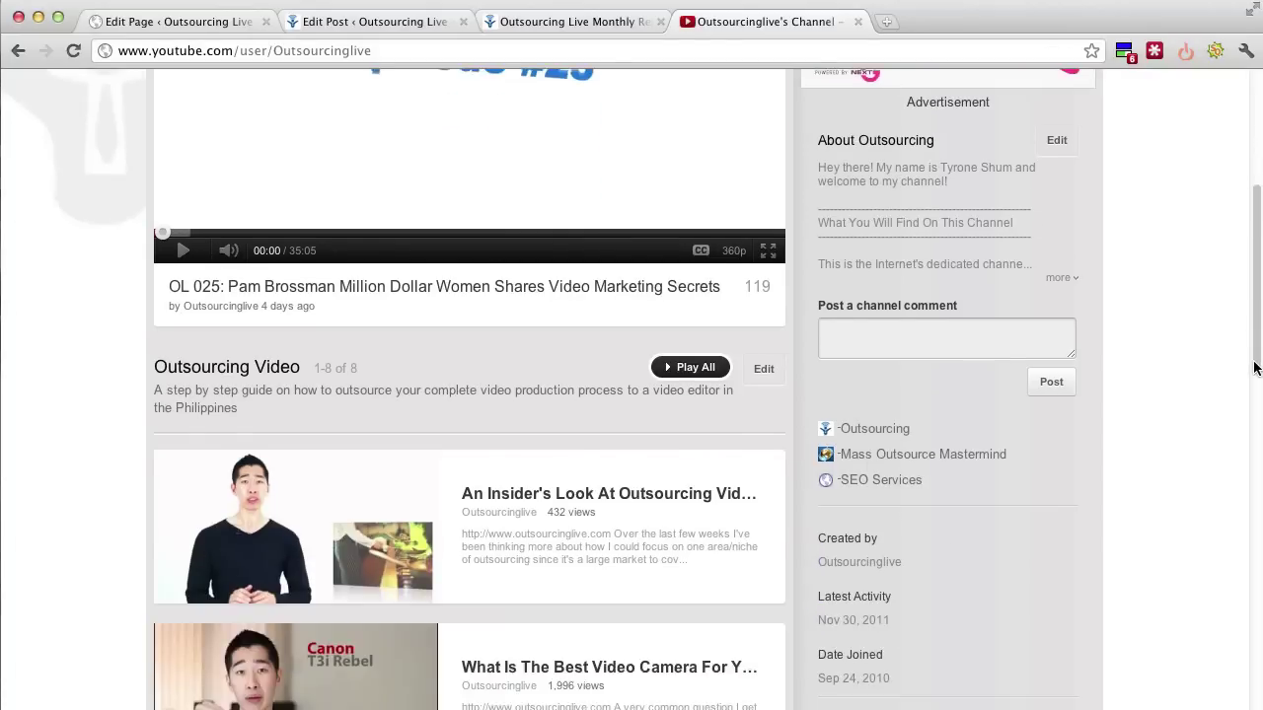
scroll(1254, 368, "down", 2)
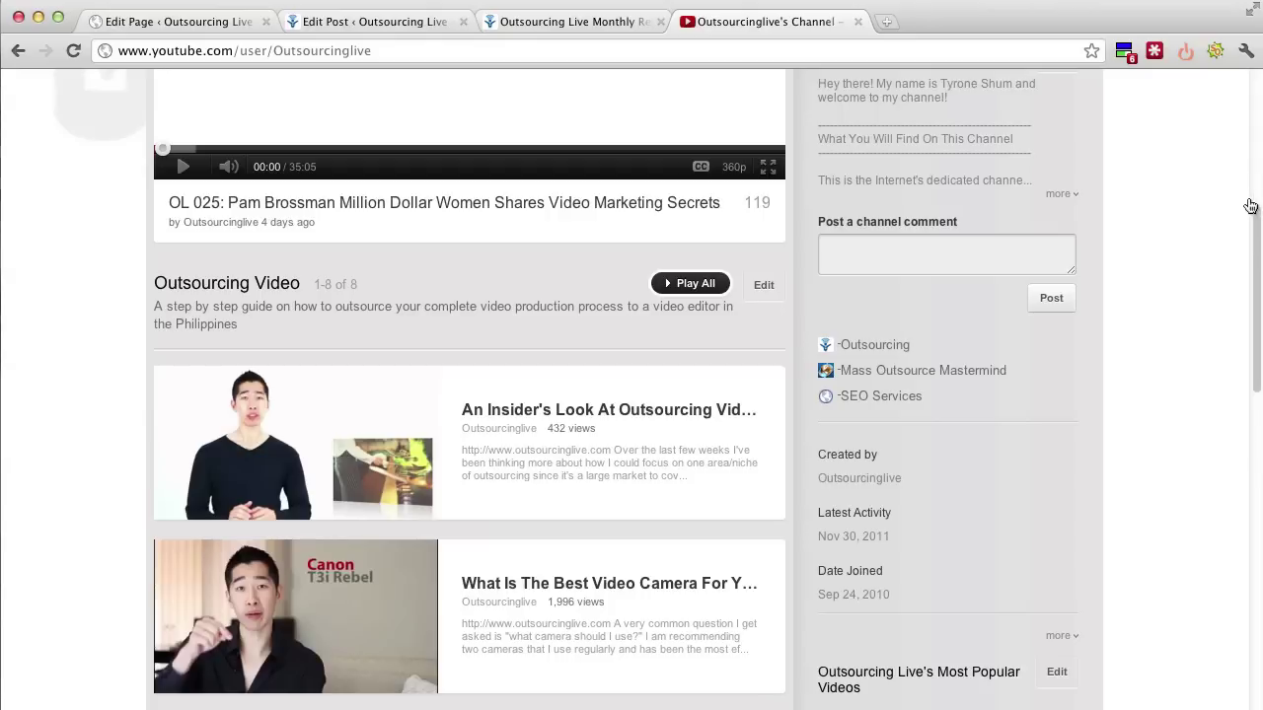
Step: Return to the November 2011 monthly report preview and scroll through its goals and view statistics
left_click(592, 22)
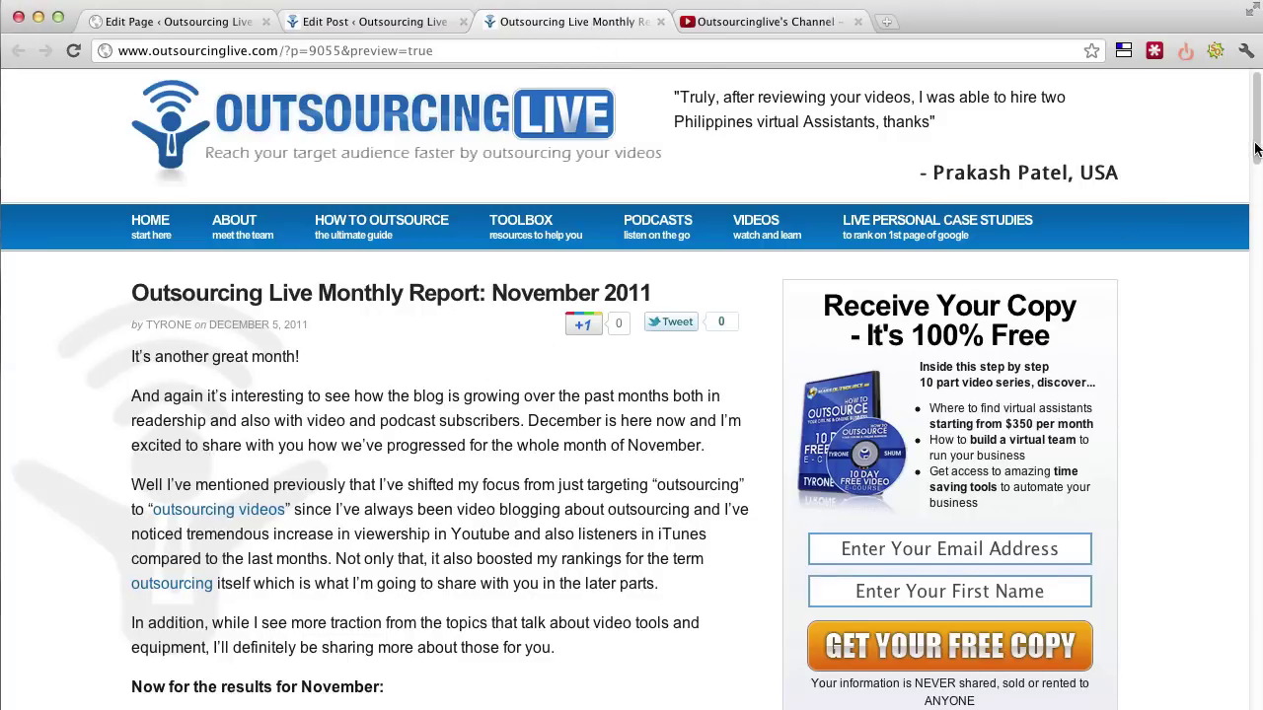
left_click_drag(1256, 148, 1227, 643)
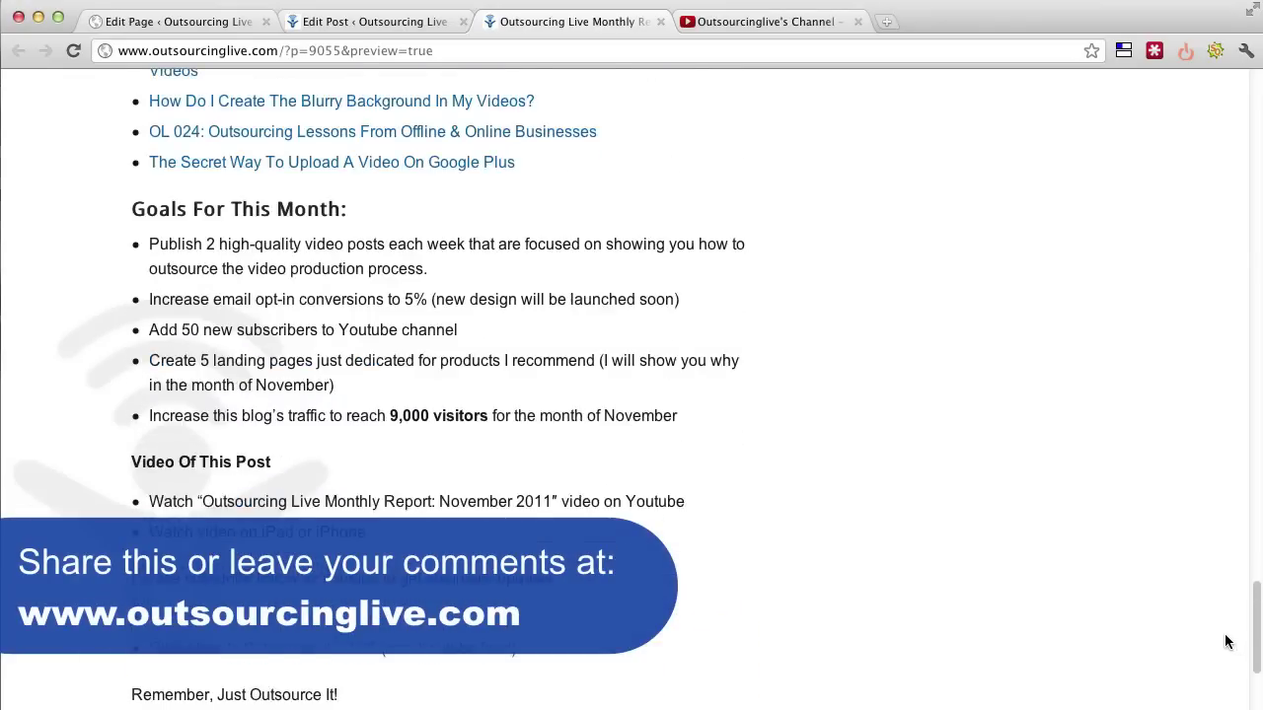
scroll(1227, 643, "up", 4)
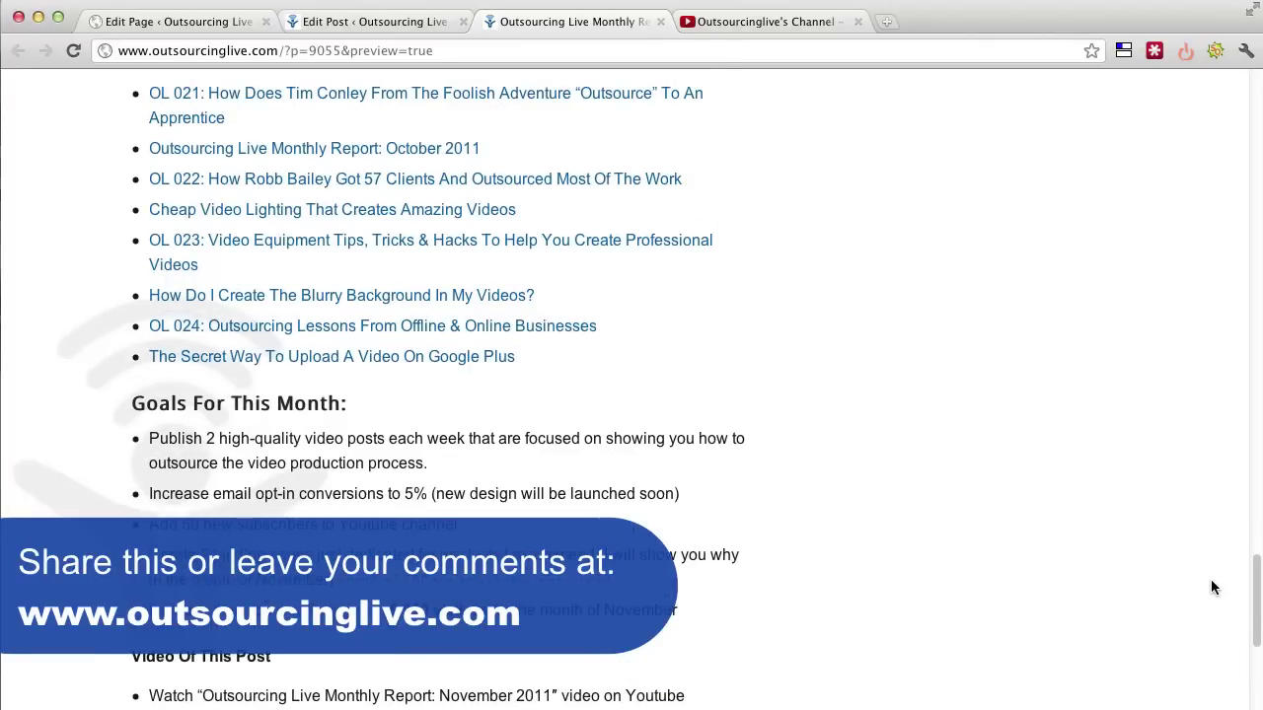